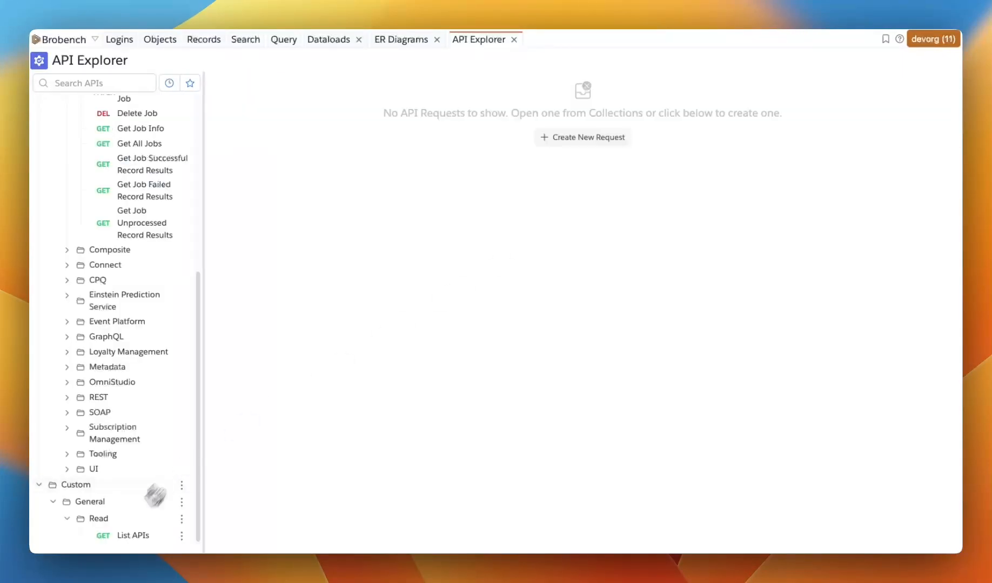
# Open the saved List APIs request and view its contact describe response
pyautogui.click(130, 536)
pyautogui.click(428, 201)
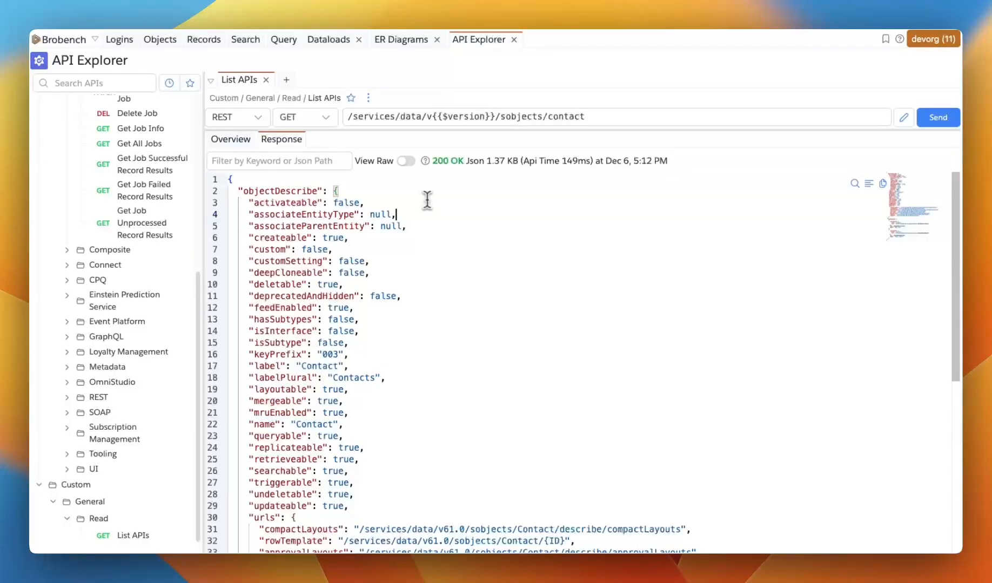
pyautogui.scroll(10, 107, 308)
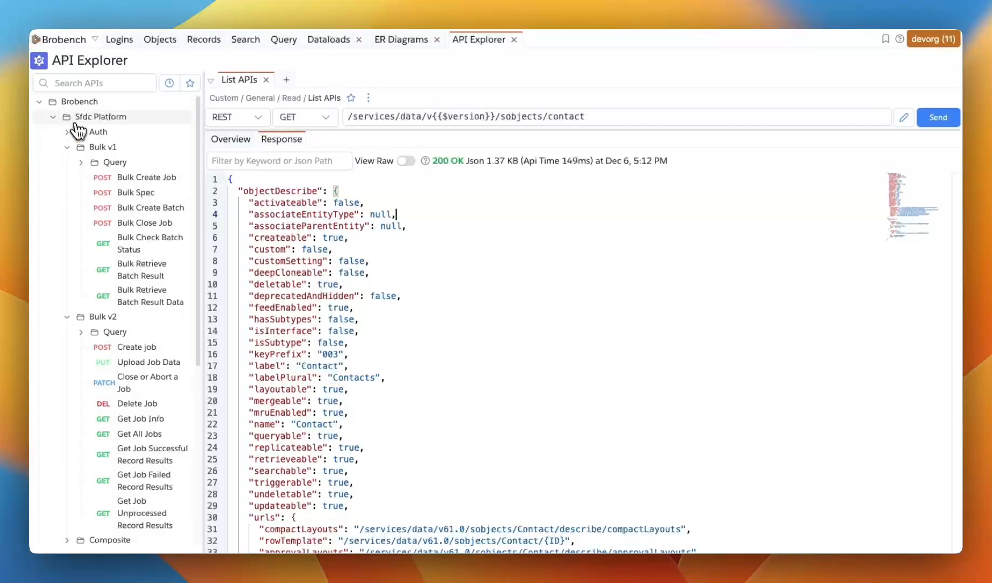
# Collapse the Brobench collection and close the List APIs request tab
pyautogui.click(39, 102)
pyautogui.click(296, 203)
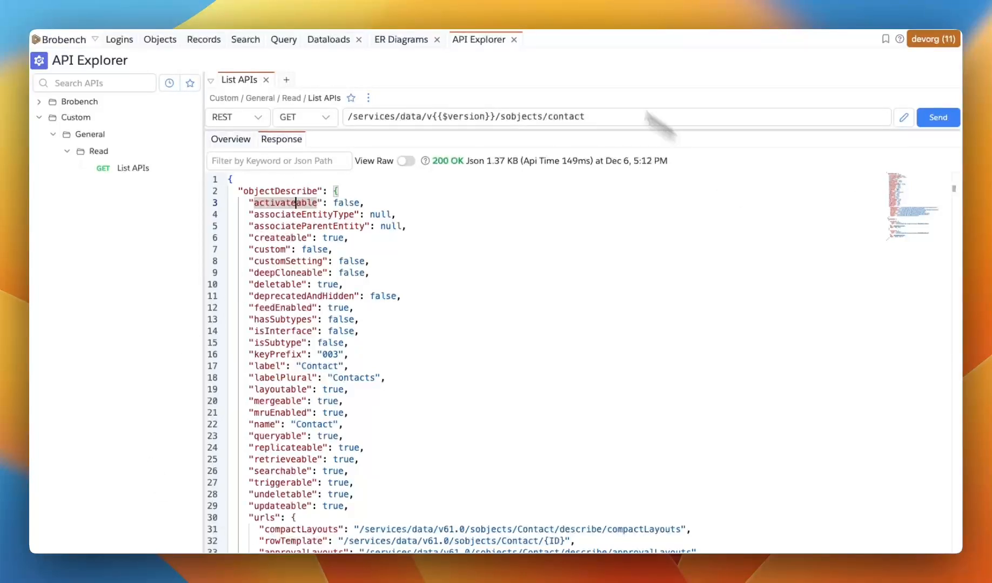
pyautogui.click(266, 80)
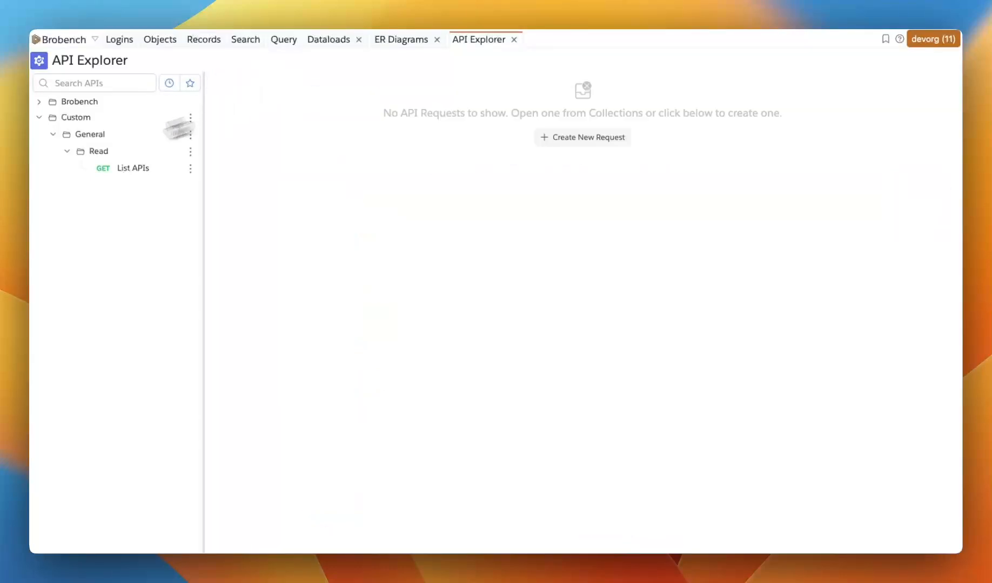
# Expand the Brobench collection and create a new API request
pyautogui.click(39, 102)
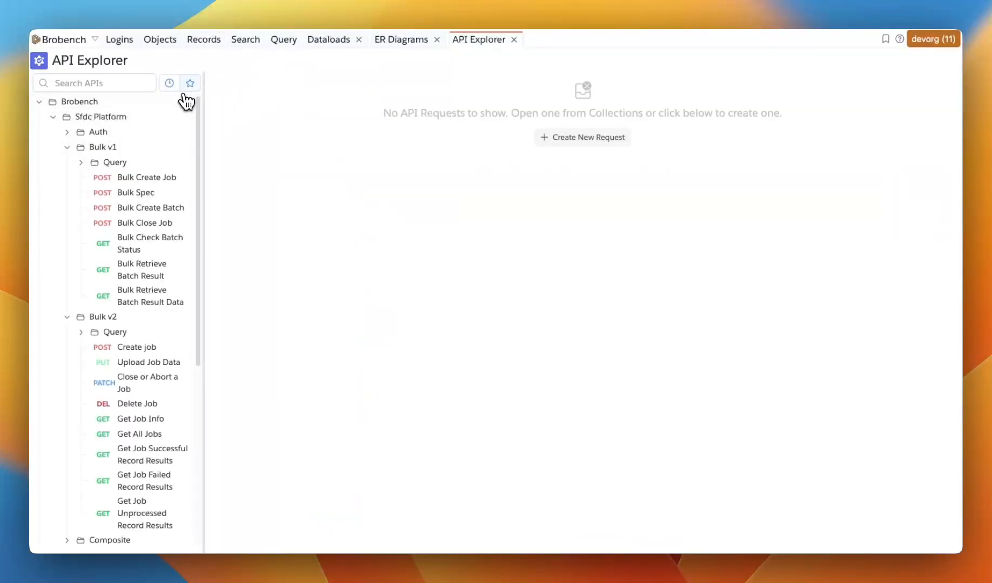
pyautogui.click(566, 138)
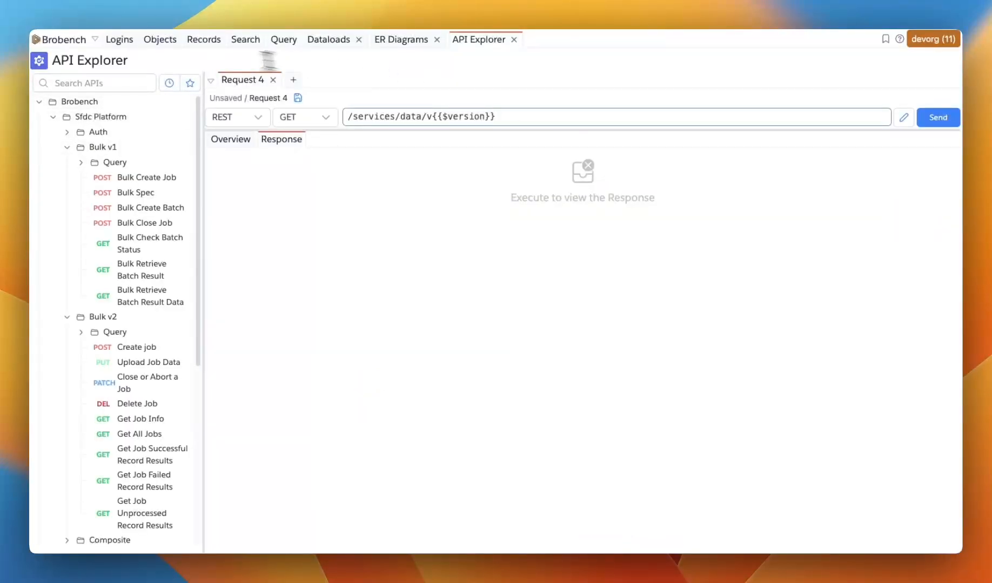
# Switch to the Contact object's data grid and copy the Ids of the first three records
pyautogui.click(169, 41)
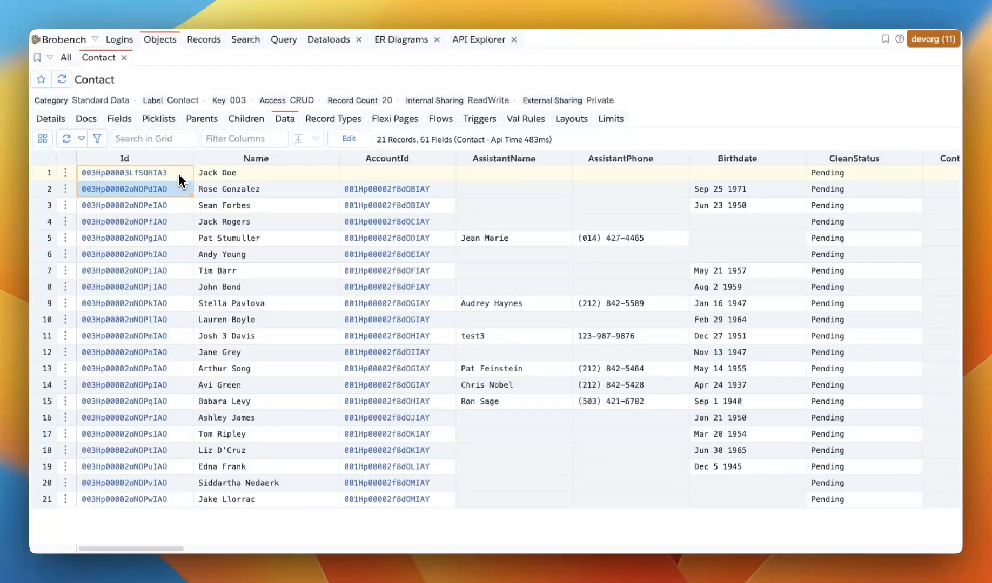
pyautogui.moveTo(179, 175); pyautogui.dragTo(177, 206)
pyautogui.press('super+c')
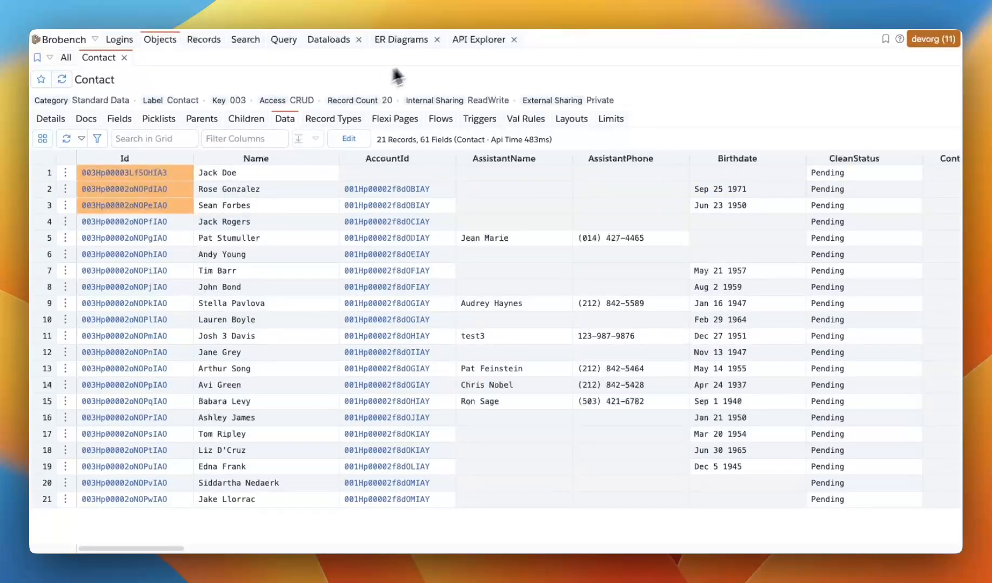
# Back in API Explorer, append /sobjects/contact/ to the request path and paste the copied Ids
pyautogui.click(478, 41)
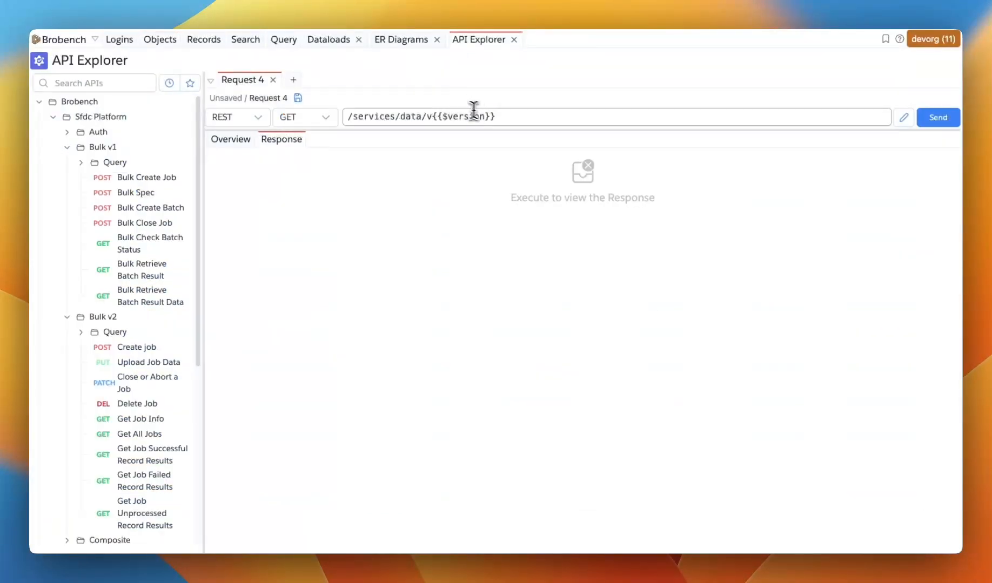
pyautogui.click(501, 112)
pyautogui.write('/co')
pyautogui.press('BackSpace')
pyautogui.press('BackSpace')
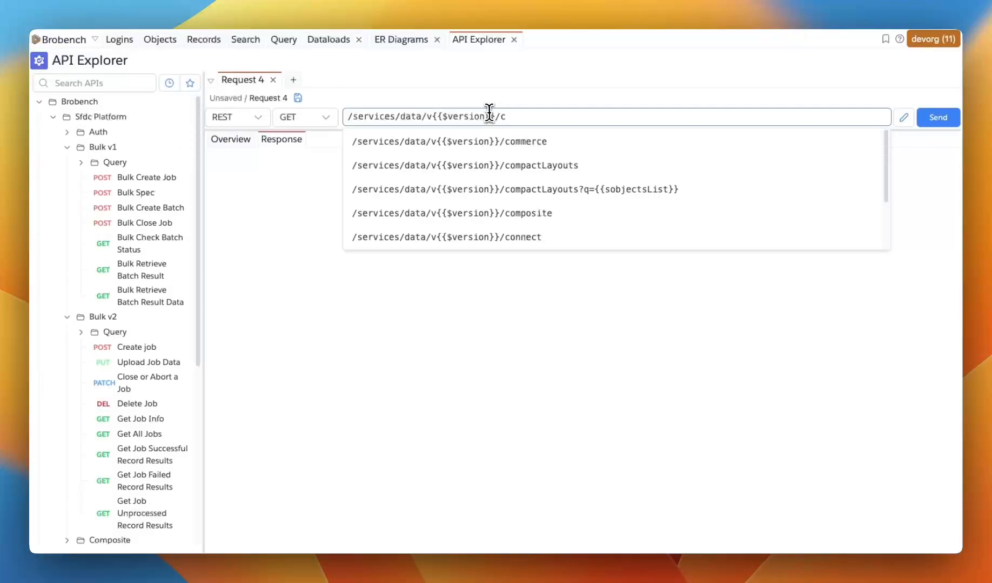
pyautogui.write('sb')
pyautogui.write('bjec')
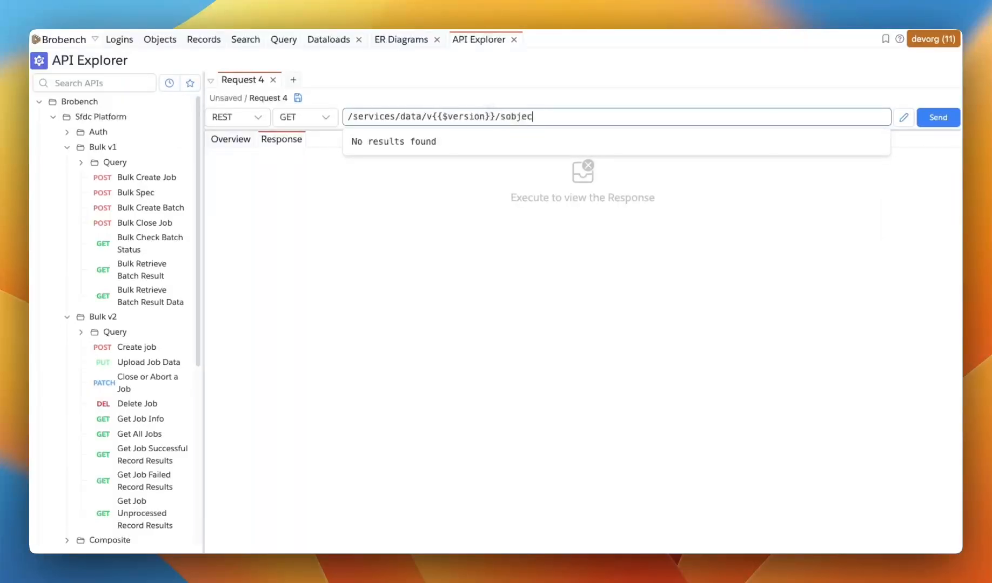
pyautogui.write('ts/contact/')
pyautogui.press('super+v')
# Trim the pasted Ids so only the first contact's Id remains, and send the GET request
pyautogui.hotkey('shift', 'alt', 'Left')
pyautogui.hotkey('shift', 'alt', 'Left')
pyautogui.hotkey('shift', 'alt', 'Left')
pyautogui.hotkey('shift', 'alt', 'Right')
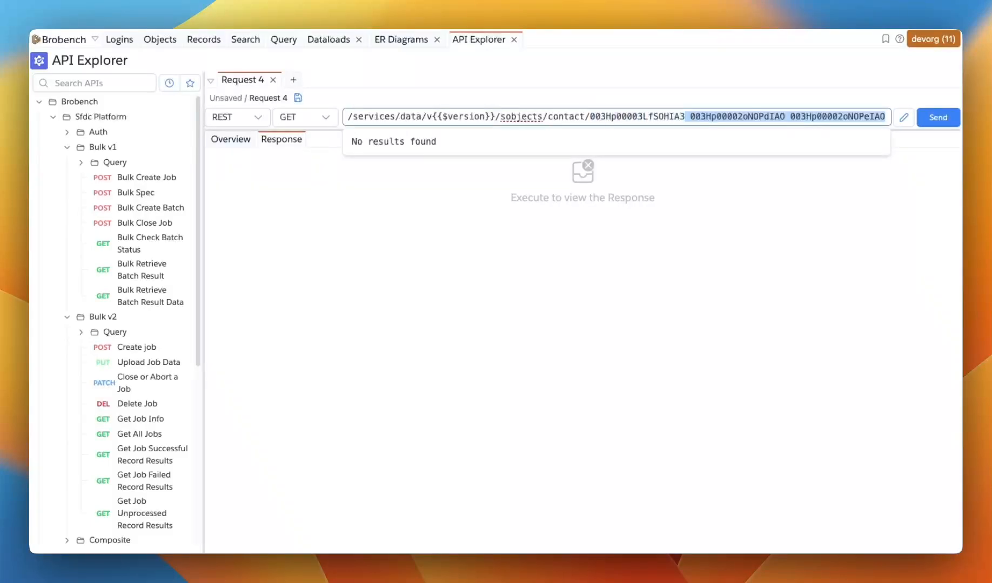
pyautogui.hotkey('shift', 'alt', 'Right')
pyautogui.hotkey('shift', 'alt', 'Left')
pyautogui.press('BackSpace')
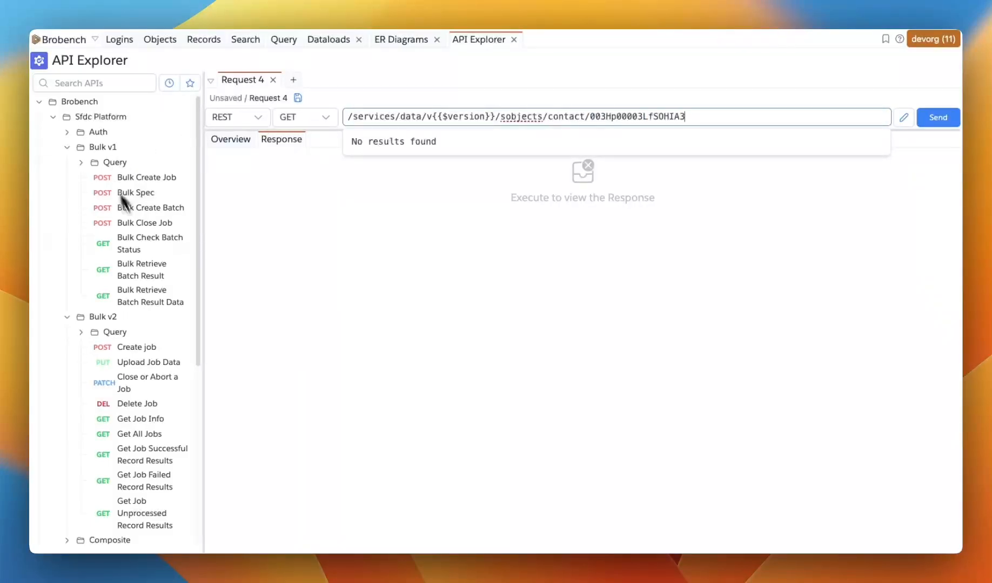
pyautogui.click(369, 261)
pyautogui.click(934, 119)
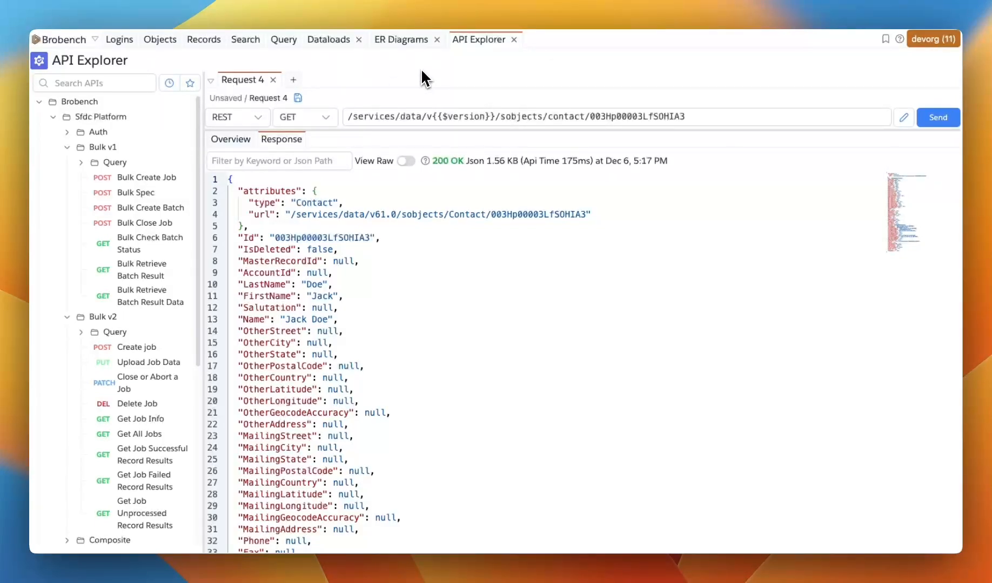
# Replace the Id in the request path with the second contact's Id and send the request
pyautogui.click(714, 116)
pyautogui.press('super+v')
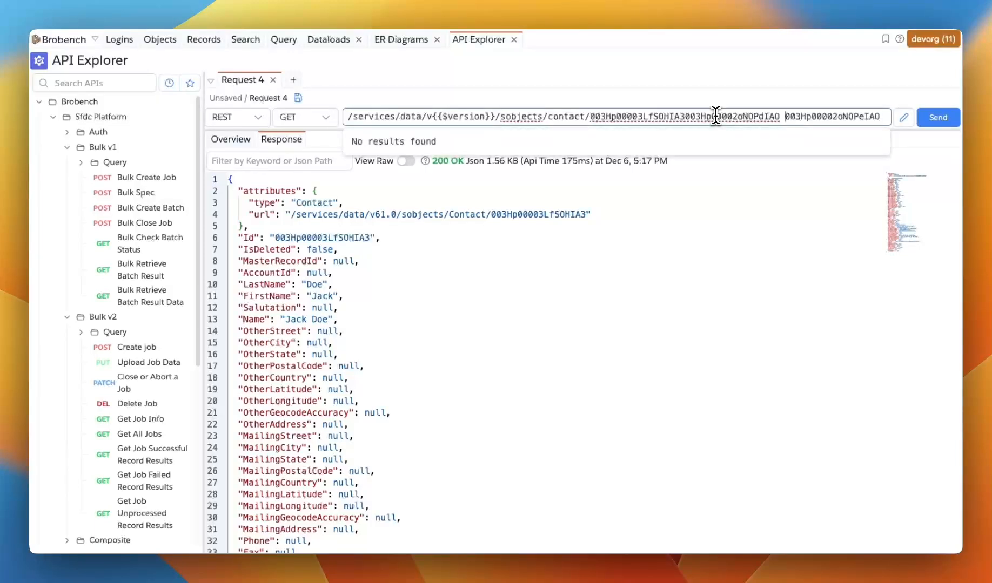
pyautogui.hotkey('shift', 'Left')
pyautogui.hotkey('shift', 'Left')
pyautogui.hotkey('shift', 'Left')
pyautogui.hotkey('shift', 'Left')
pyautogui.hotkey('shift', 'Left')
pyautogui.hotkey('shift', 'Left')
pyautogui.hotkey('shift', 'Left')
pyautogui.hotkey('shift', 'Left')
pyautogui.hotkey('shift', 'Left')
pyautogui.hotkey('shift', 'Left')
pyautogui.hotkey('shift', 'Left')
pyautogui.hotkey('shift', 'Left')
pyautogui.hotkey('shift', 'Left')
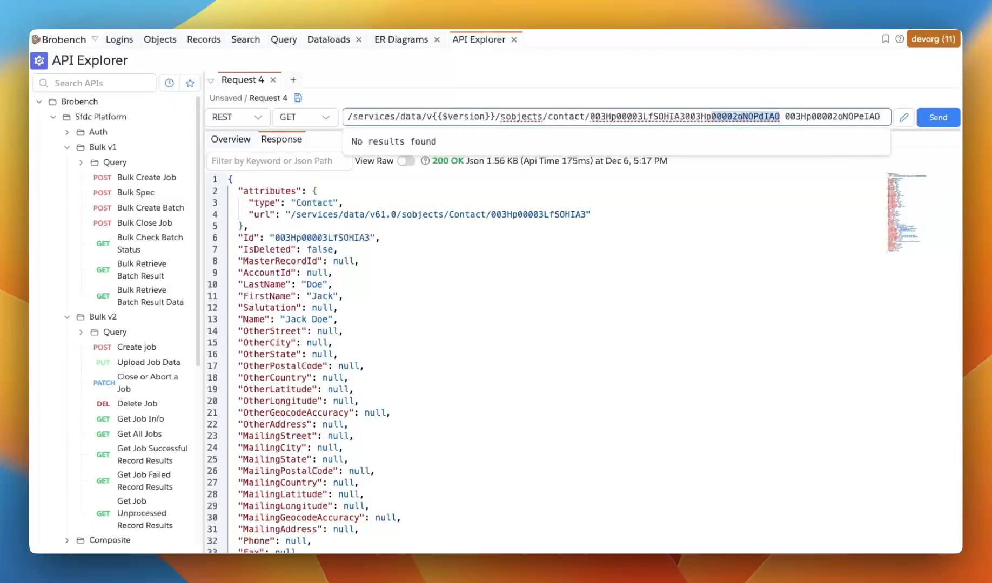
pyautogui.press('BackSpace')
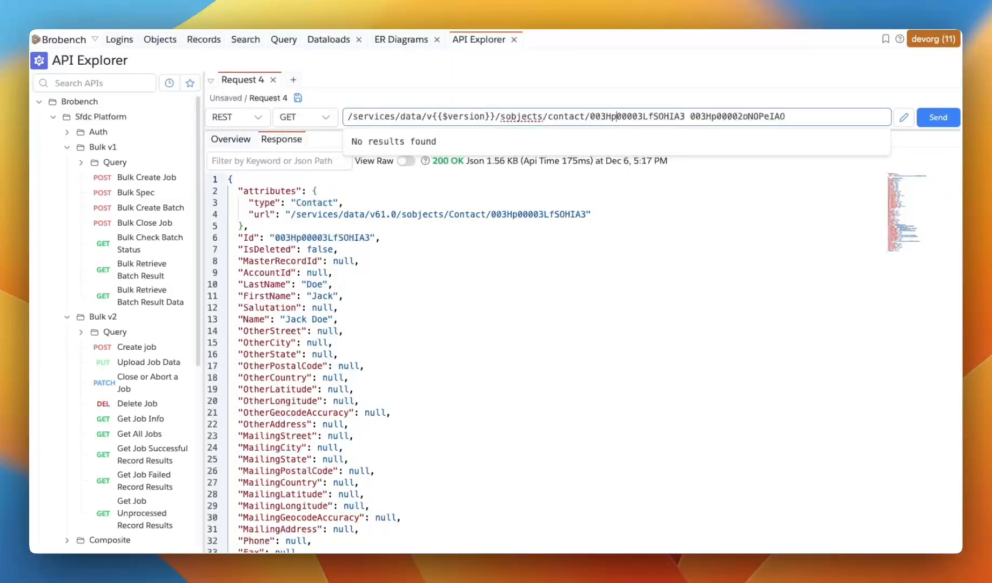
pyautogui.press('super+v')
pyautogui.press('super+shift+Right')
pyautogui.press('BackSpace')
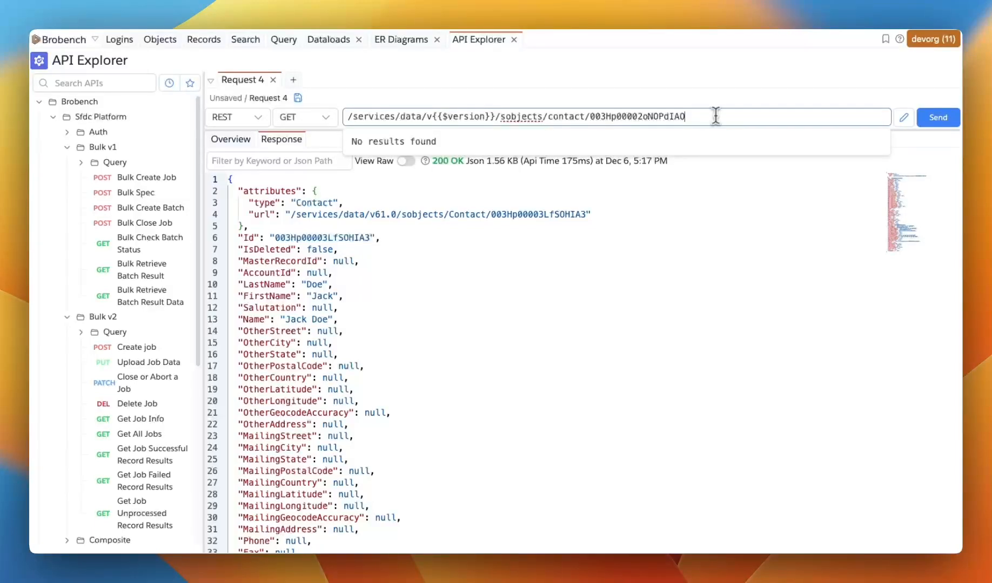
pyautogui.click(942, 120)
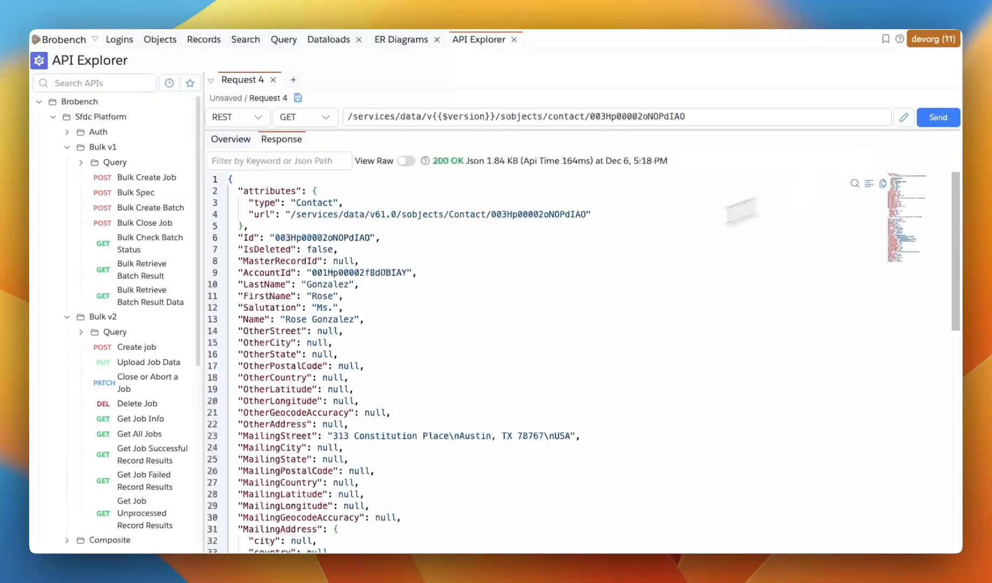
# Change one character of the Id in the request path to 1 and send the request again
pyautogui.doubleClick(406, 272)
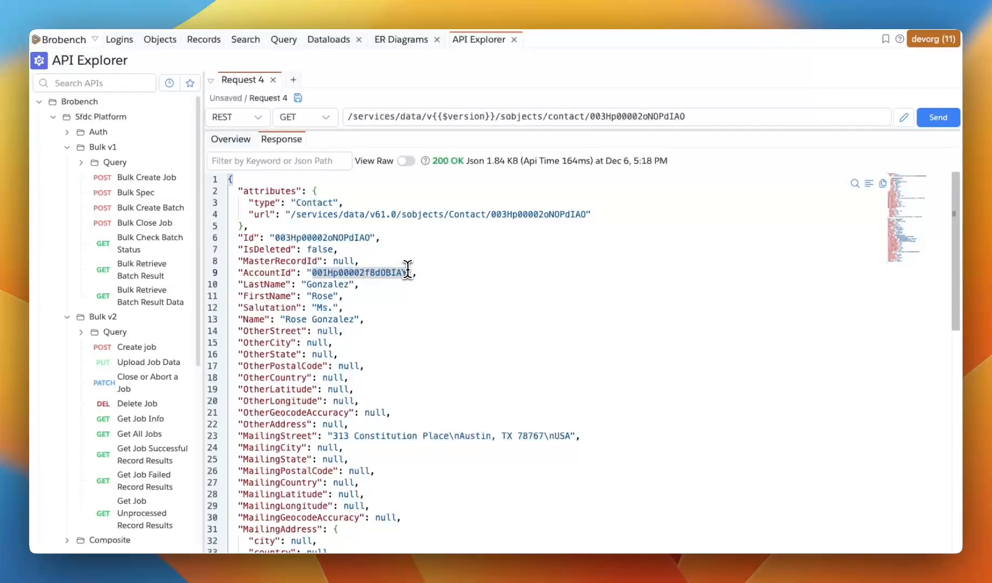
pyautogui.click(639, 114)
pyautogui.press('BackSpace')
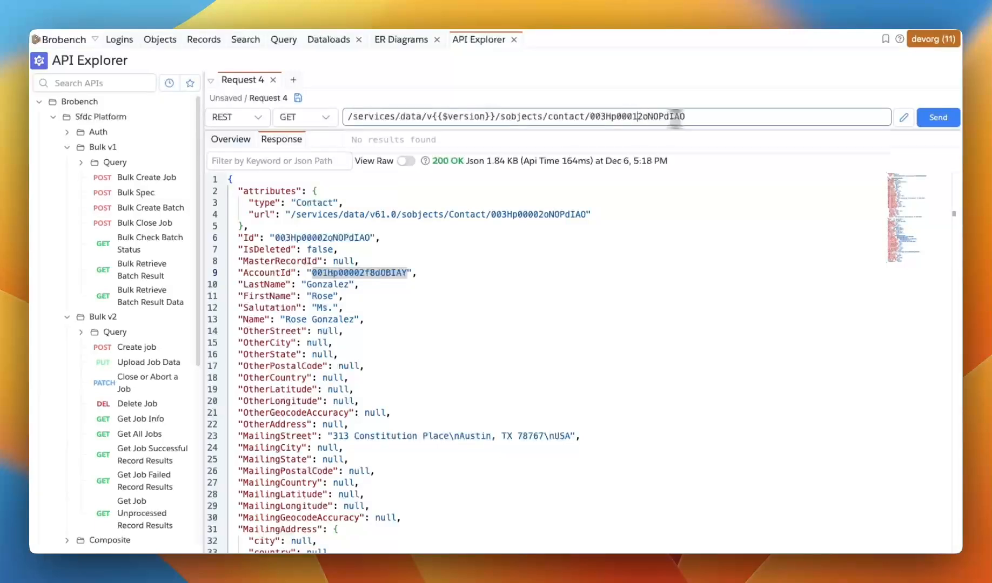
pyautogui.write('1')
pyautogui.click(934, 120)
pyautogui.click(405, 253)
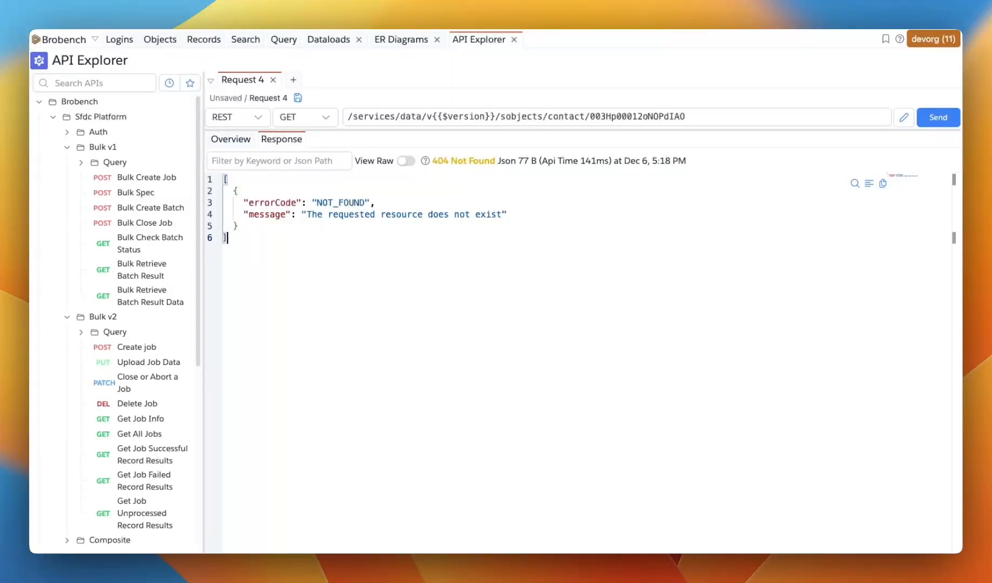
# Save the request, naming it Testing Get Contac in folder Custom/Year end release/Contact Apis
pyautogui.click(305, 102)
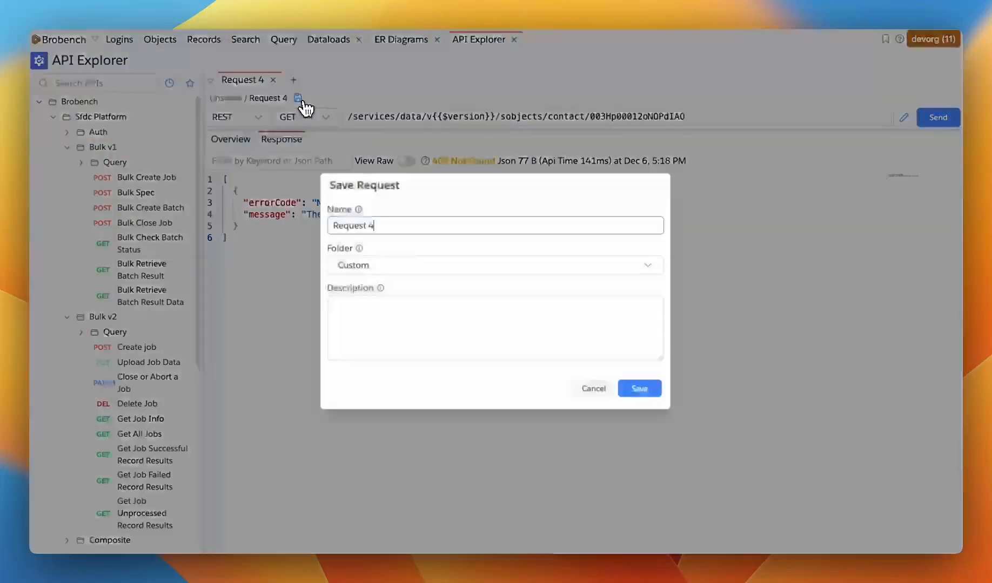
pyautogui.moveTo(379, 225); pyautogui.dragTo(256, 221)
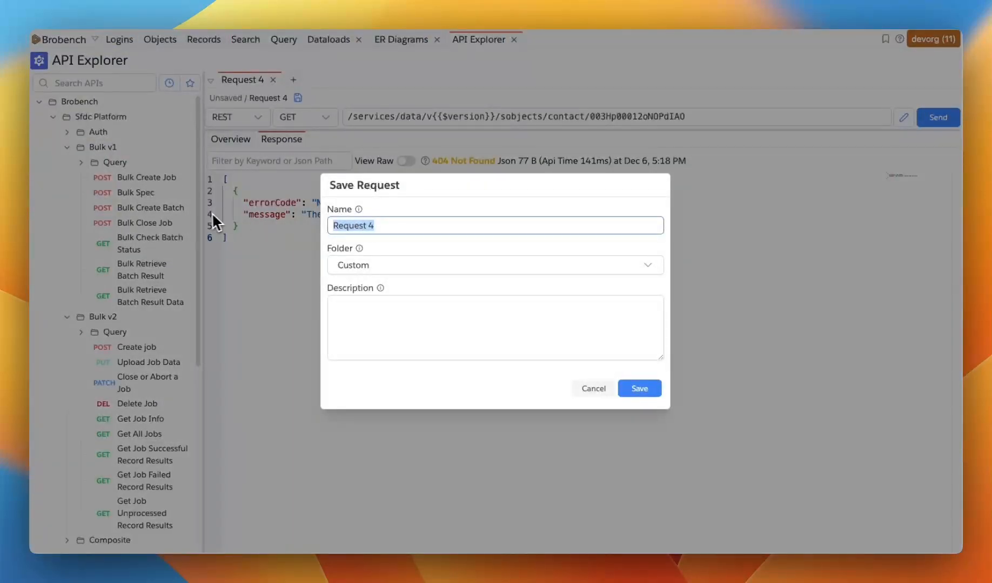
pyautogui.write('Get Contac')
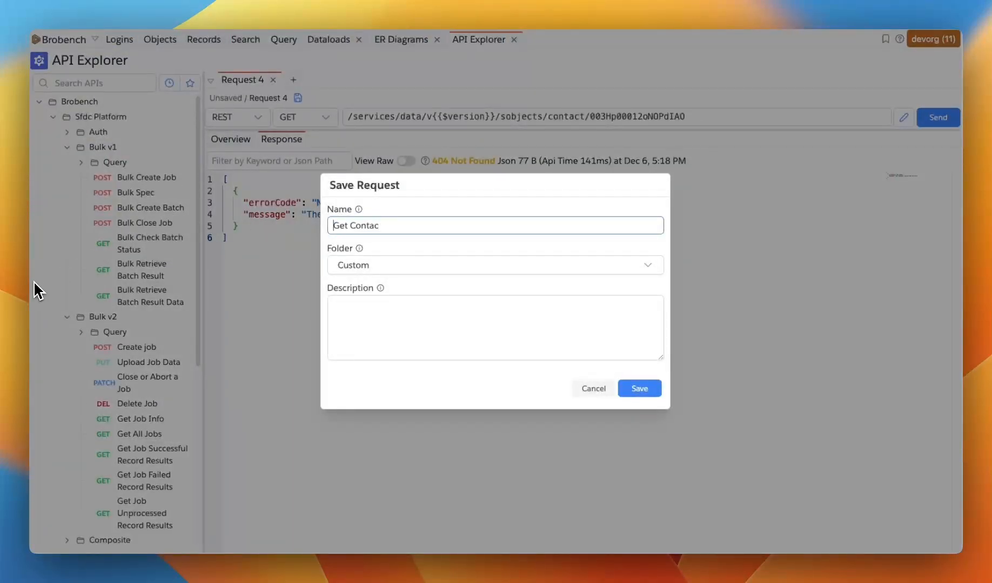
pyautogui.write('Testing')
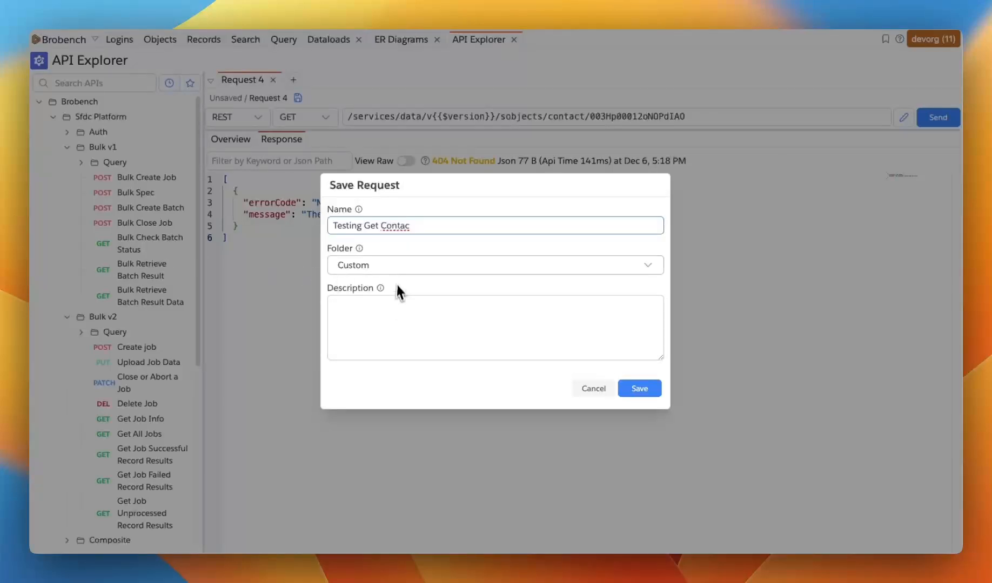
pyautogui.click(394, 268)
pyautogui.write('/')
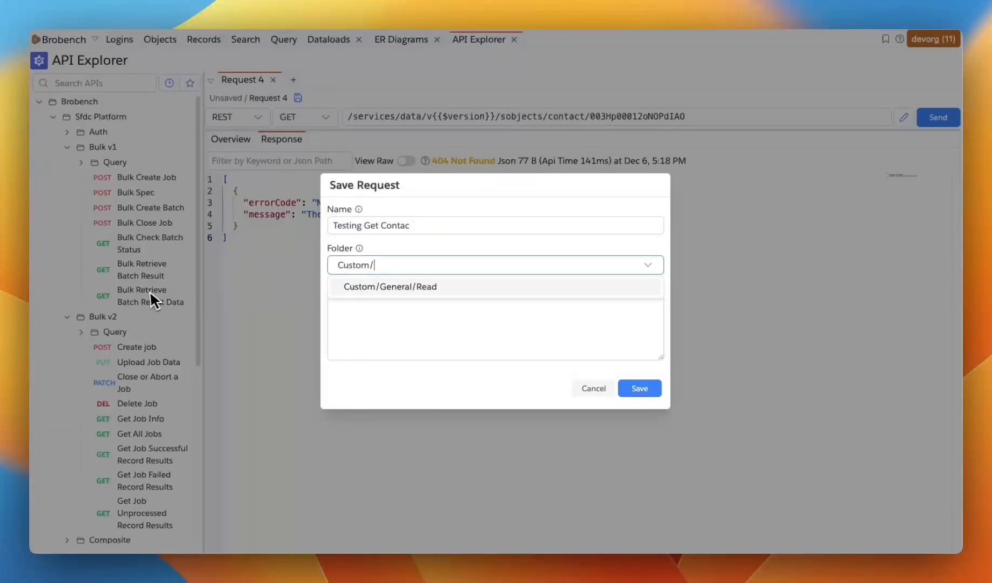
pyautogui.write('Year')
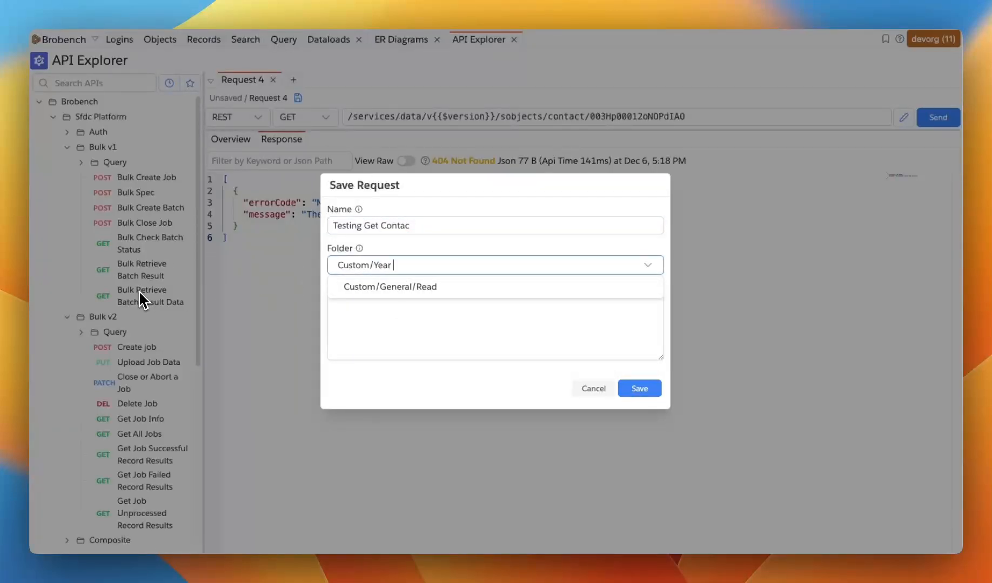
pyautogui.write(' end release/Contact Api')
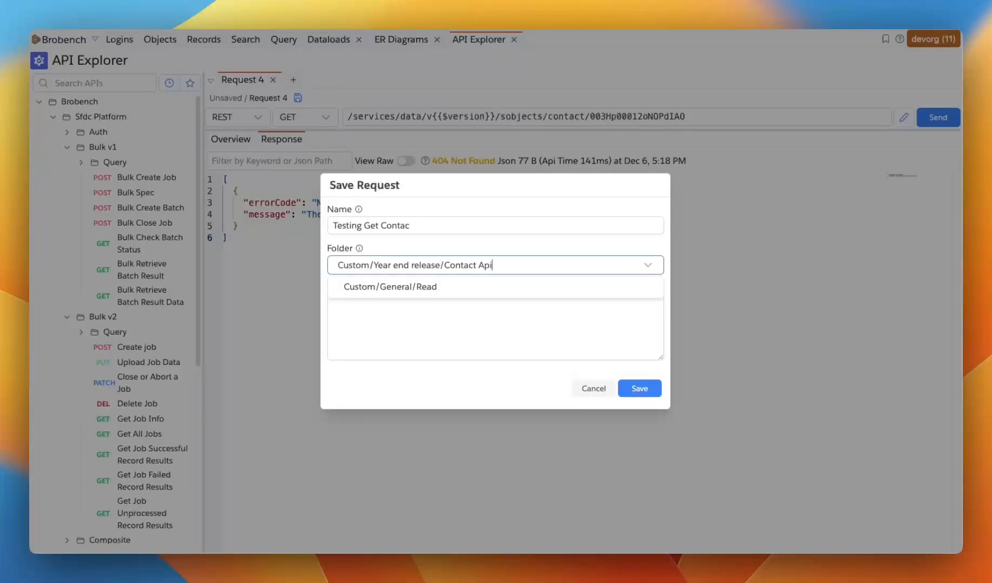
pyautogui.write('s')
pyautogui.click(476, 324)
# Complete the request name as Testing Get Contact and confirm the save
pyautogui.click(429, 227)
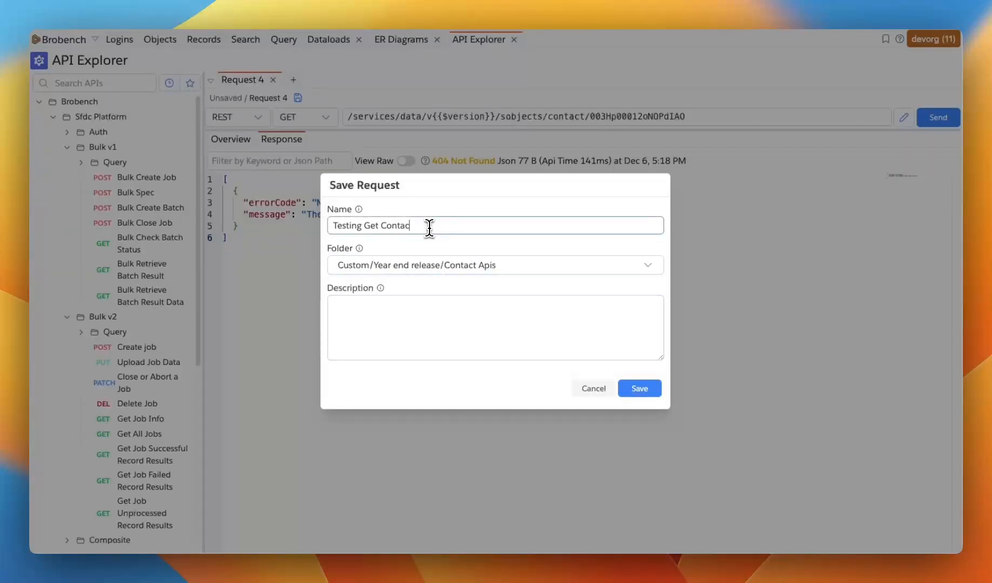
pyautogui.write('t')
pyautogui.click(427, 318)
pyautogui.click(638, 388)
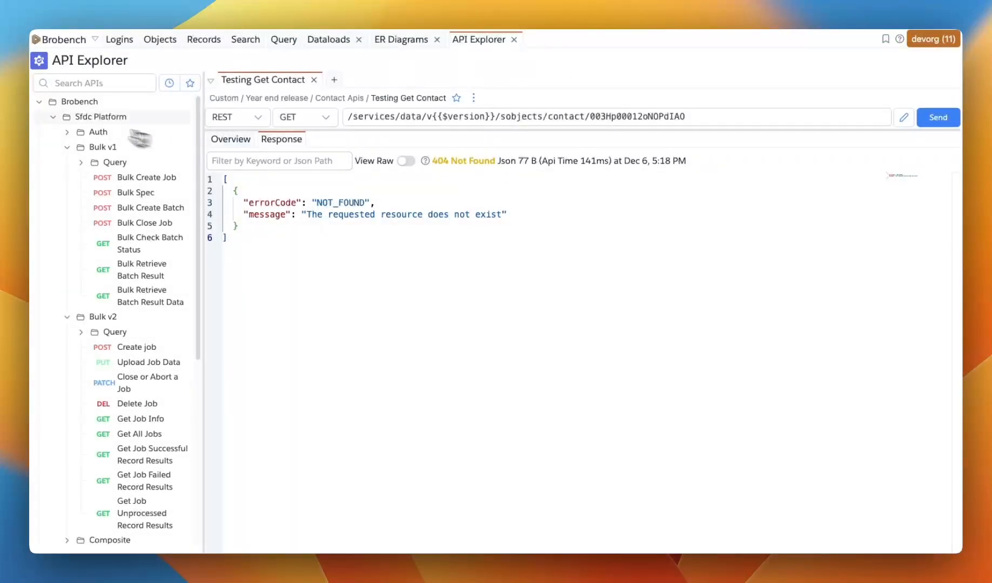
# Close the request tab and reopen Testing Get Contact from the Year end release / Contact Apis folder
pyautogui.click(38, 101)
pyautogui.click(313, 80)
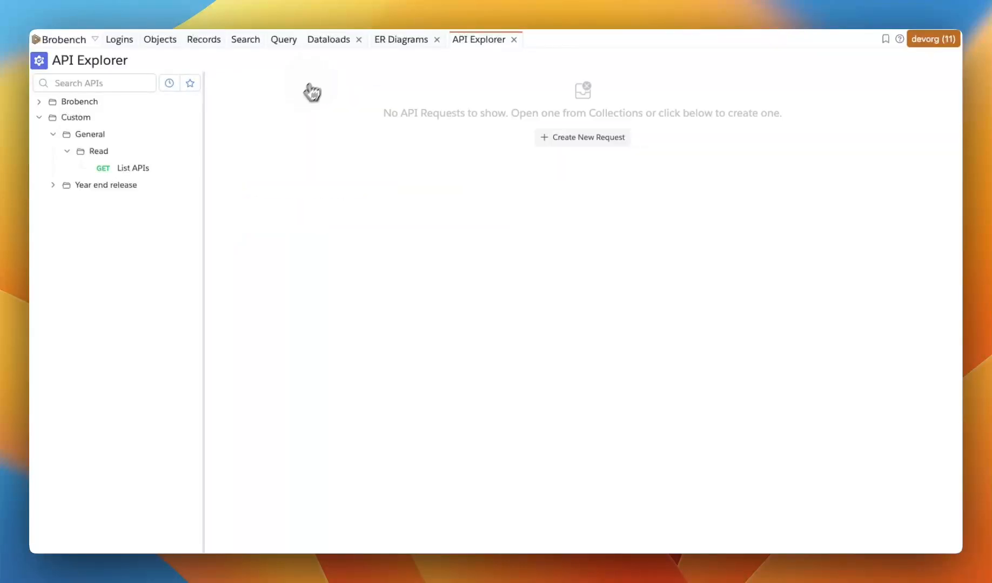
pyautogui.click(52, 184)
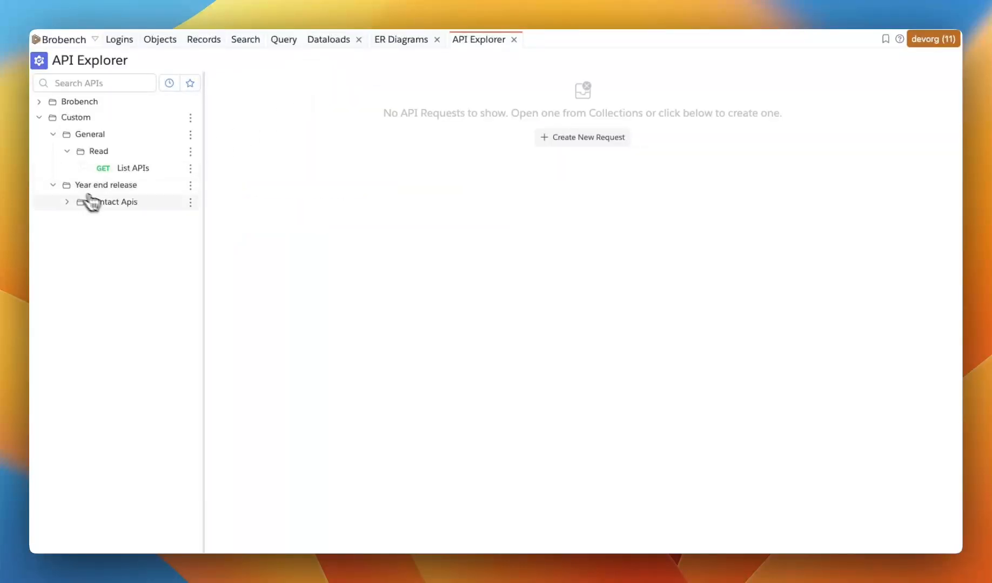
pyautogui.click(123, 206)
pyautogui.click(161, 220)
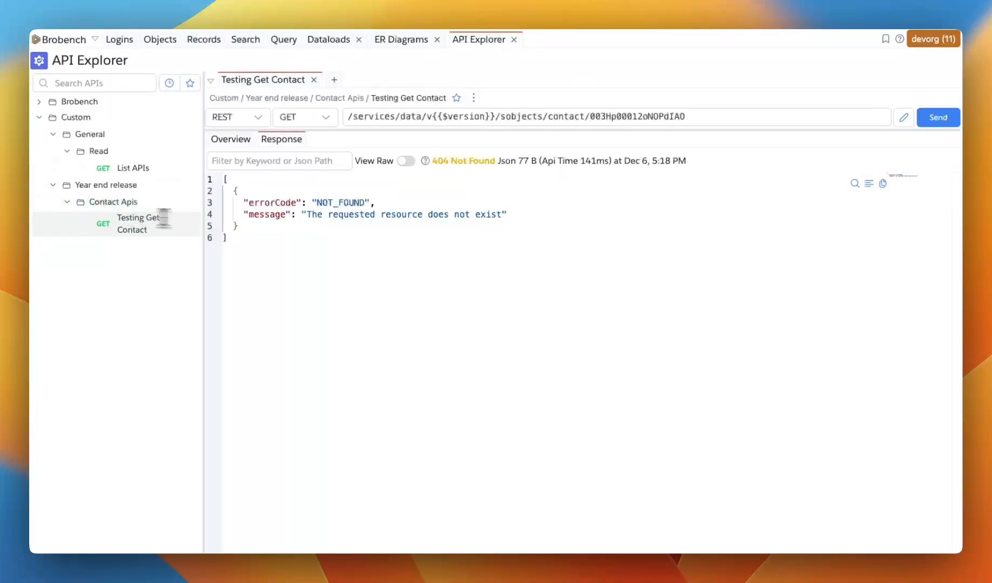
# Inspect the reopened request's saved response
pyautogui.click(568, 219)
pyautogui.moveTo(485, 183); pyautogui.dragTo(477, 187)
pyautogui.click(428, 271)
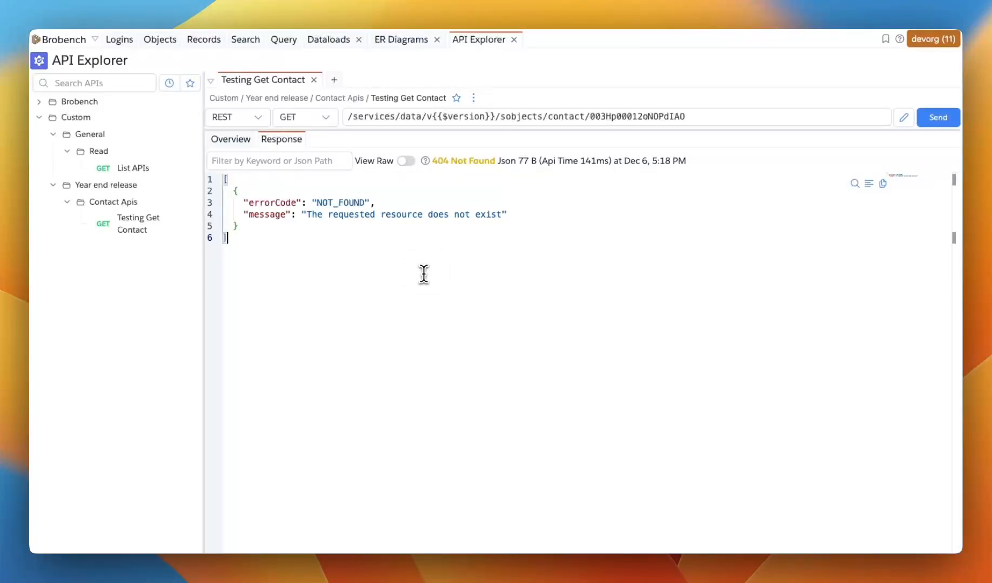
# Replace the contact ID at the end of the request URL with a contact ID pasted from clipboard history, removing the stray v
pyautogui.click(647, 115)
pyautogui.doubleClick(643, 116)
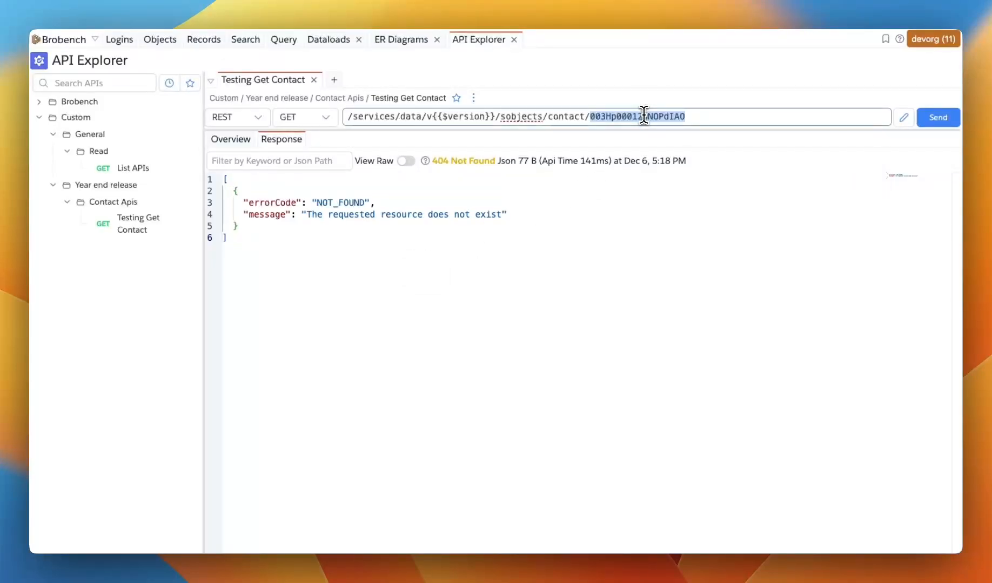
pyautogui.press('BackSpace')
pyautogui.write('v')
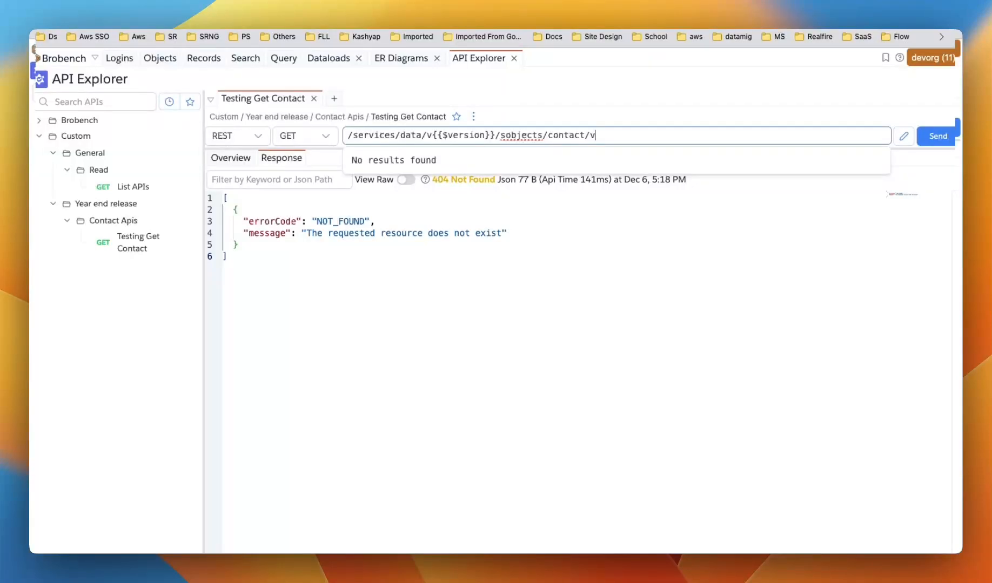
pyautogui.press('super+shift+v')
pyautogui.press('Down')
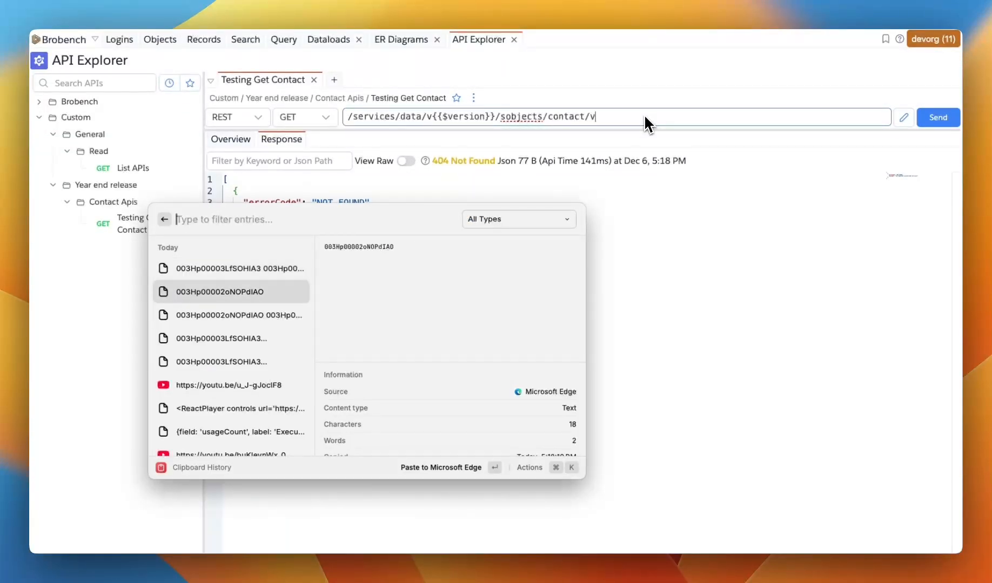
pyautogui.press('Down')
pyautogui.press('Down')
pyautogui.press('Up')
pyautogui.press('Up')
pyautogui.press('Return')
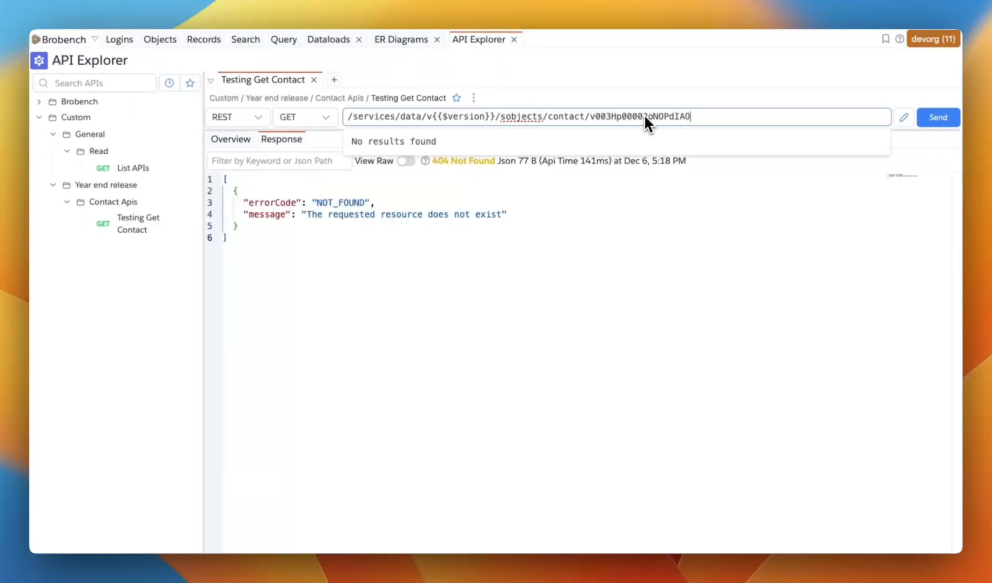
pyautogui.press('Left')
pyautogui.press('Left')
pyautogui.press('Left')
pyautogui.press('Left')
pyautogui.press('Left')
pyautogui.press('Left')
pyautogui.press('Left')
pyautogui.press('Left')
pyautogui.press('Left')
pyautogui.press('Left')
pyautogui.press('Left')
pyautogui.press('Left')
pyautogui.press('Left')
pyautogui.press('Left')
pyautogui.press('Left')
pyautogui.press('Left')
pyautogui.press('Left')
pyautogui.press('Left')
pyautogui.press('Left')
pyautogui.press('Delete')
pyautogui.click(710, 215)
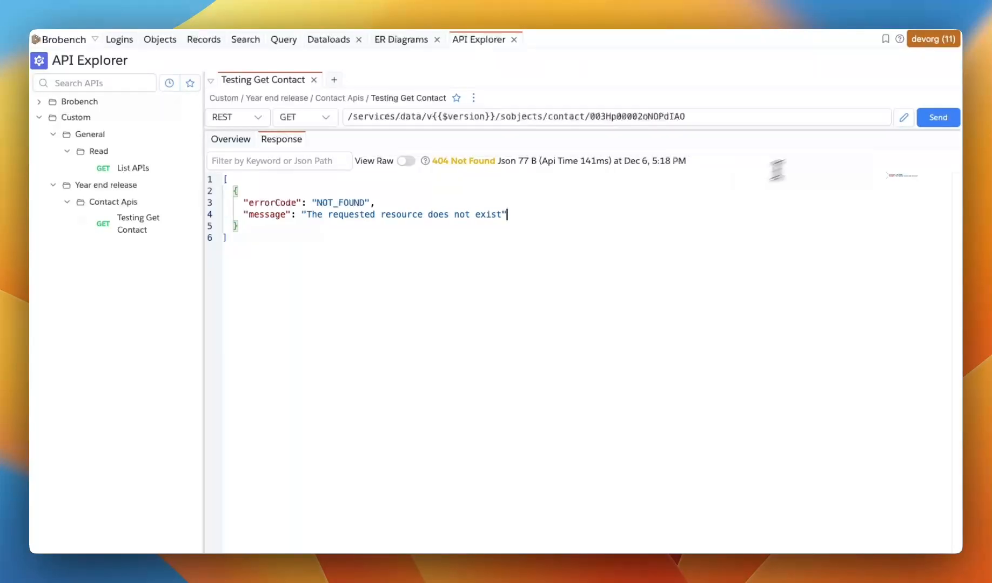
# Send the request with the corrected contact ID
pyautogui.click(922, 128)
pyautogui.click(412, 204)
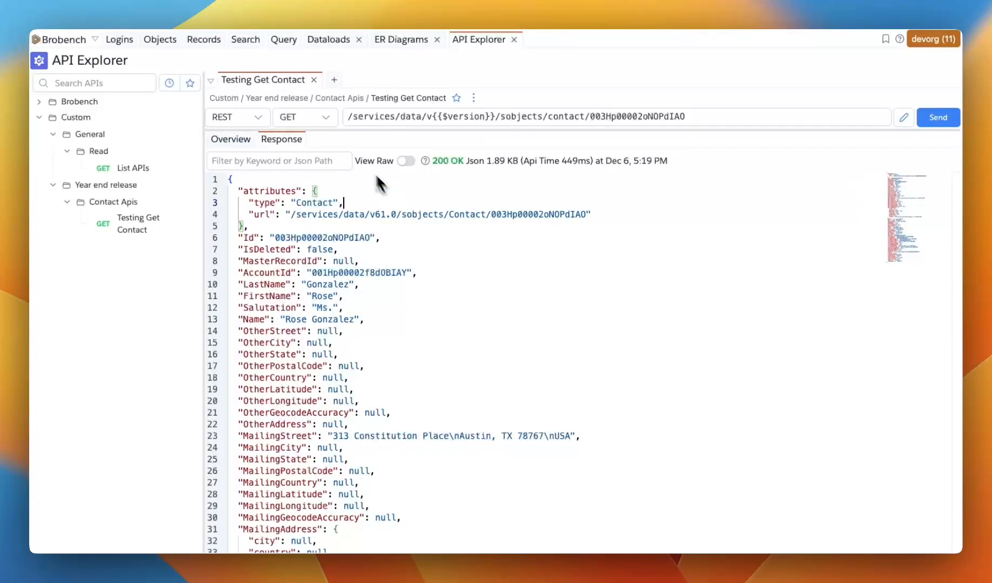
# Close the request tab and reopen Testing Get Contact from the Contact Apis folder
pyautogui.click(314, 79)
pyautogui.click(139, 224)
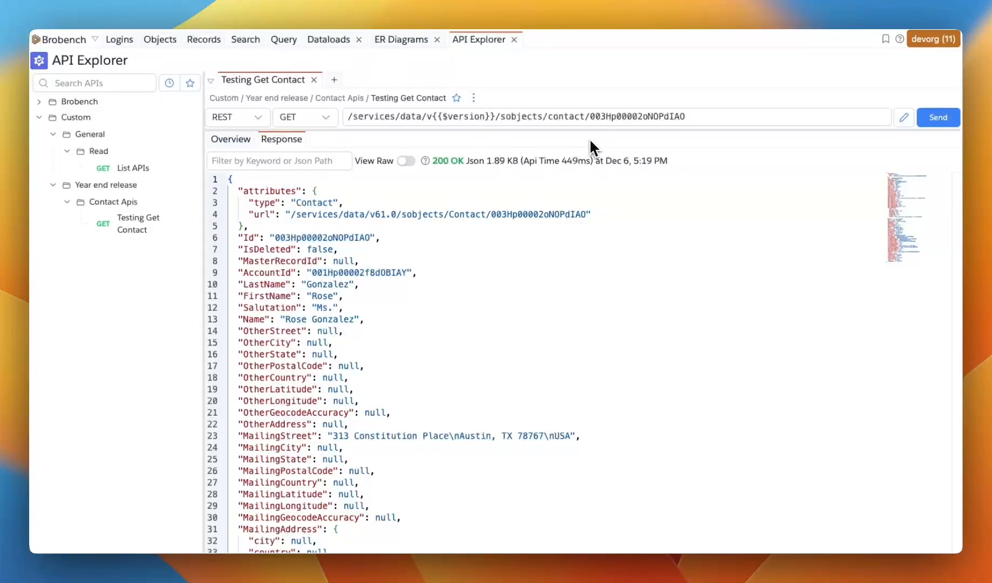
# Change one character of the contact ID in the URL to 1 and send the request
pyautogui.click(615, 116)
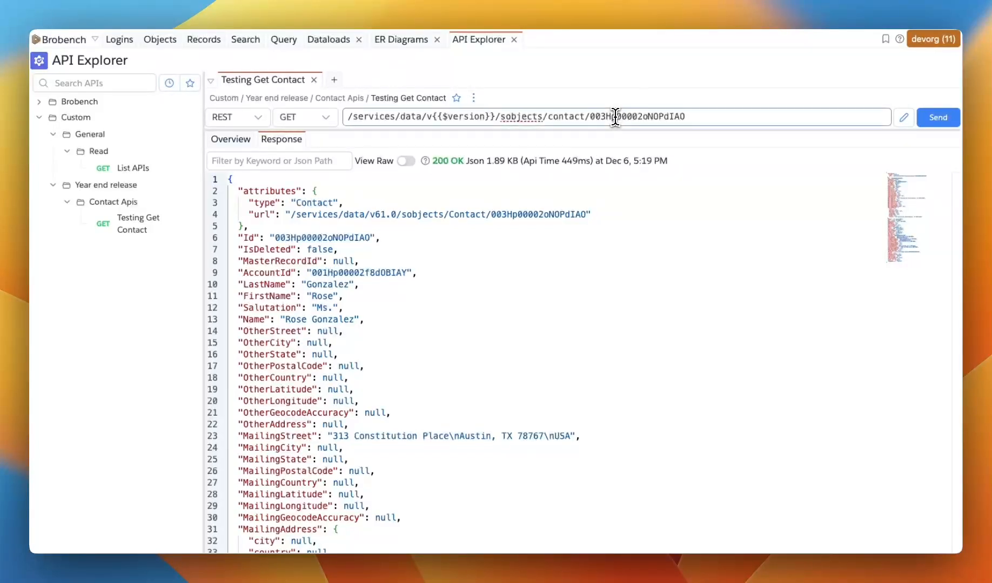
pyautogui.press('Delete')
pyautogui.write('1')
pyautogui.click(939, 118)
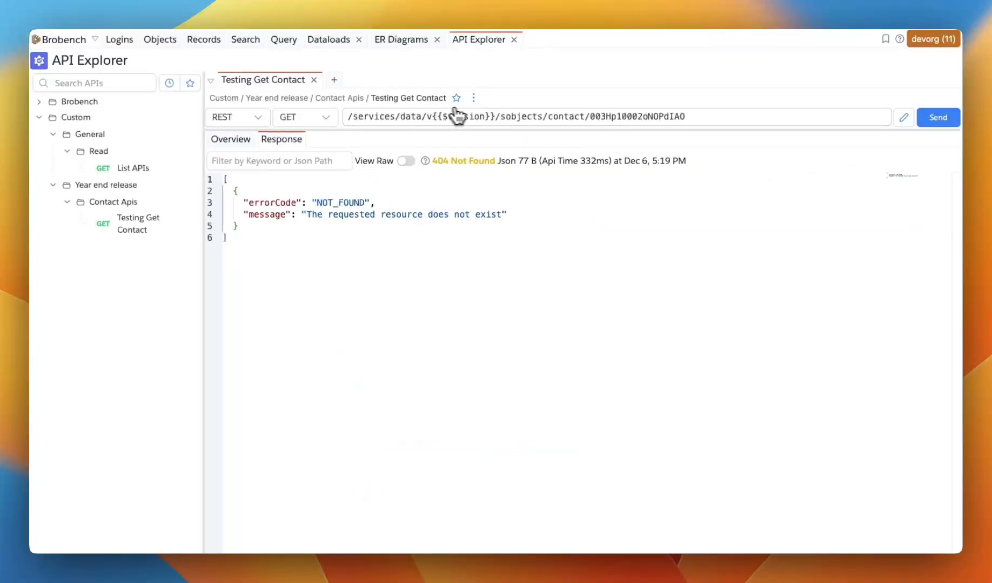
# Save a version with response of the request named Some error contact
pyautogui.click(473, 99)
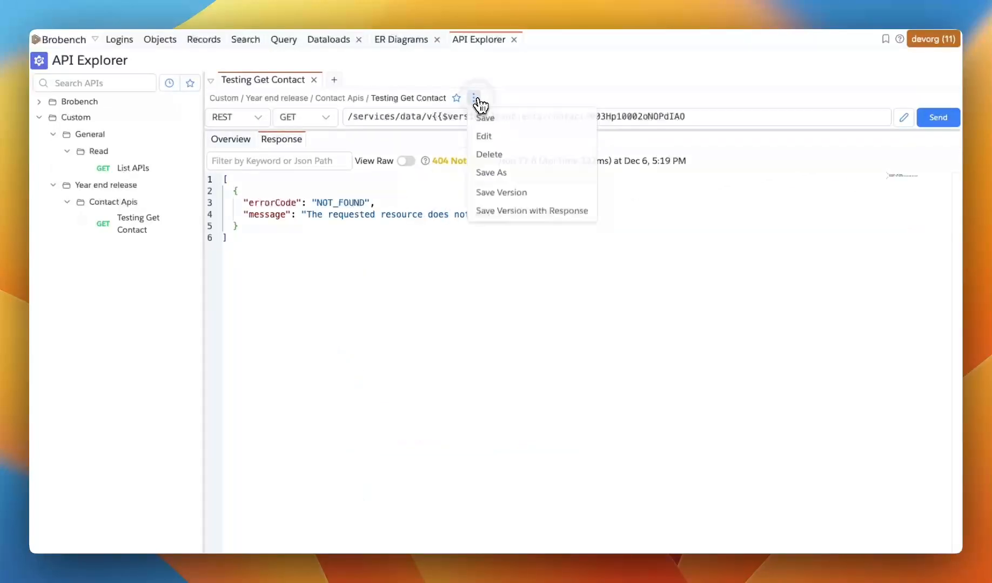
pyautogui.click(508, 216)
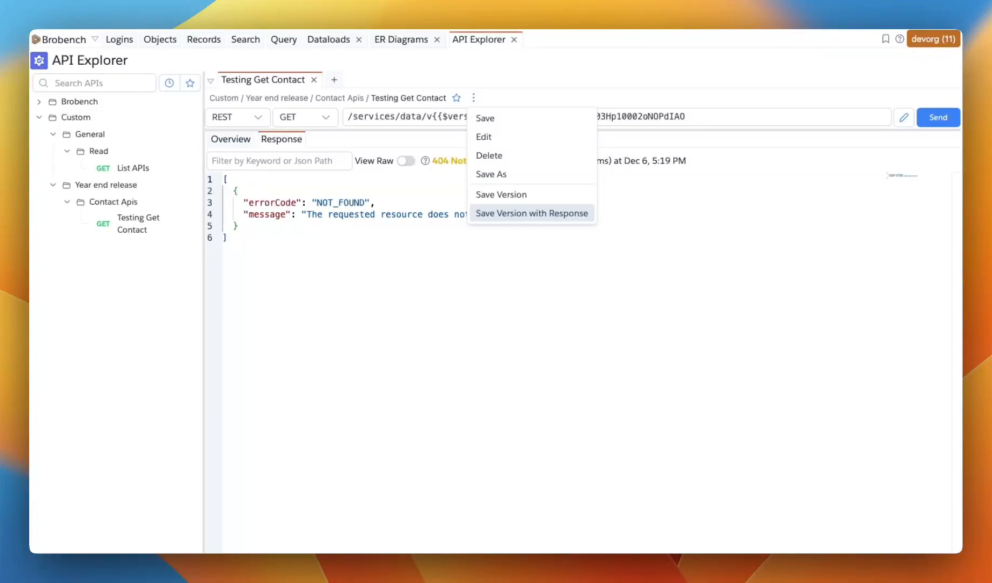
pyautogui.click(506, 214)
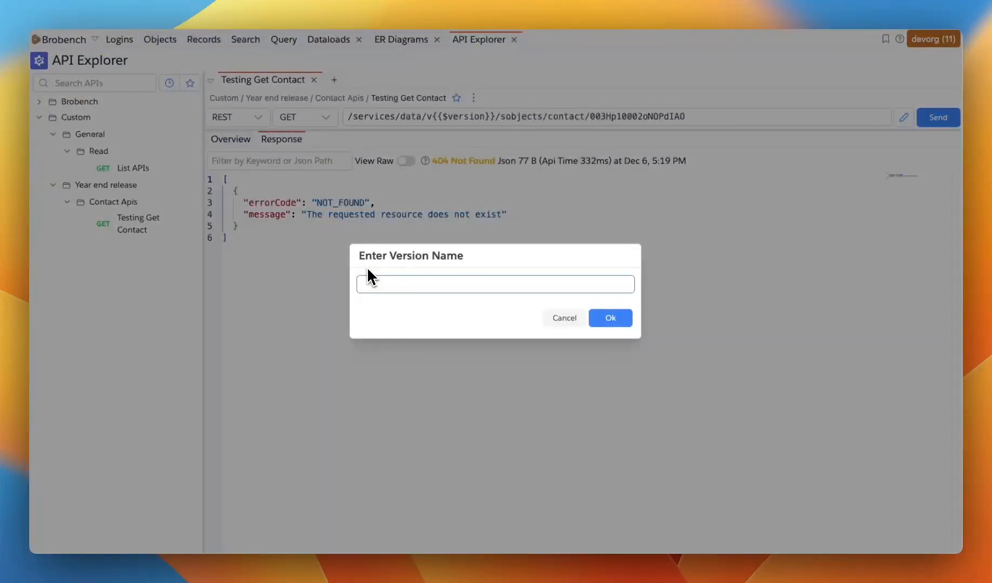
pyautogui.write('Some error contact')
pyautogui.click(618, 322)
# Replace the contact ID with another ID pasted from clipboard history, delete the extra pasted IDs, and send the request
pyautogui.doubleClick(621, 118)
pyautogui.press('super+shift+v')
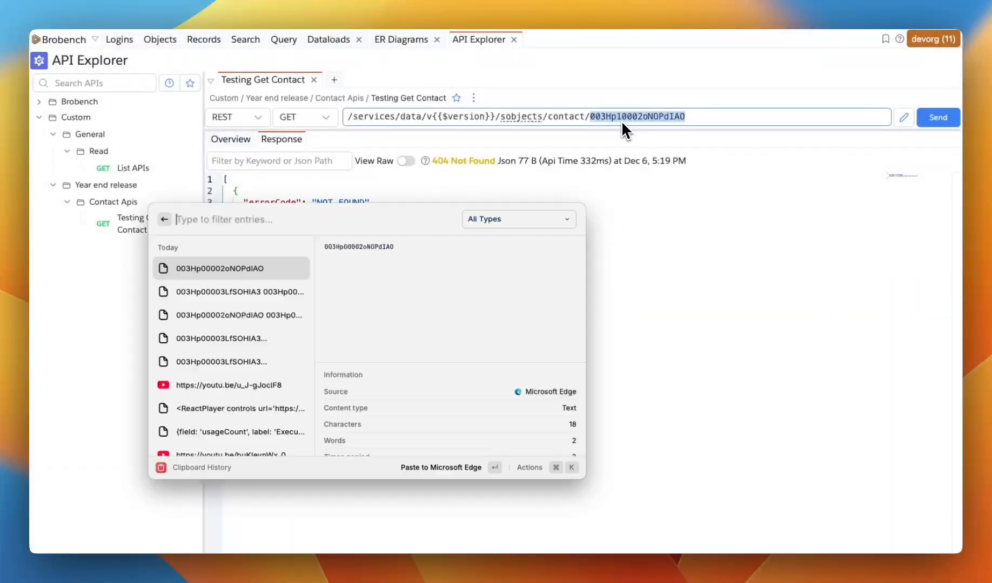
pyautogui.press('Down')
pyautogui.press('Down')
pyautogui.press('Down')
pyautogui.press('Return')
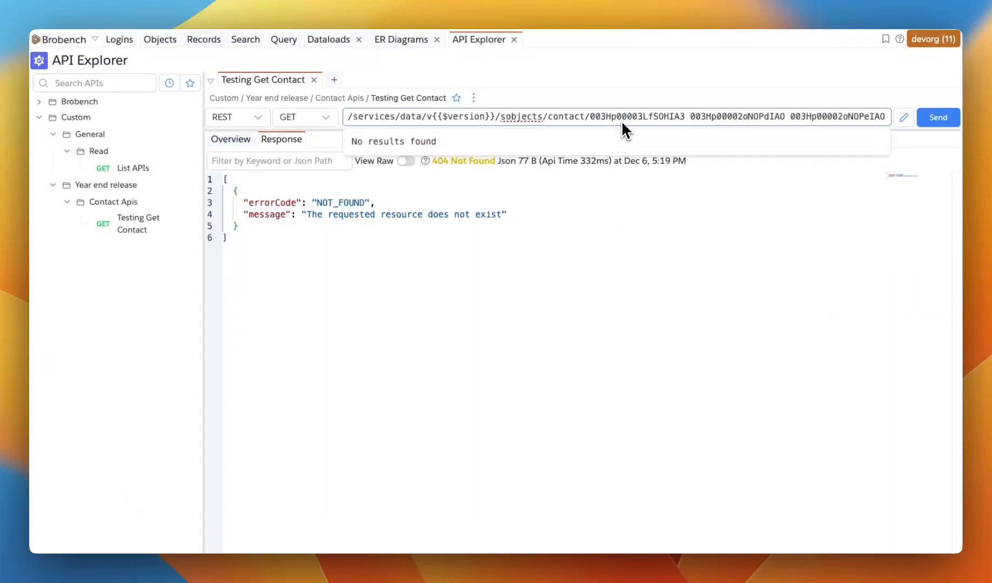
pyautogui.hotkey('alt', 'Right')
pyautogui.press('super+shift+Right')
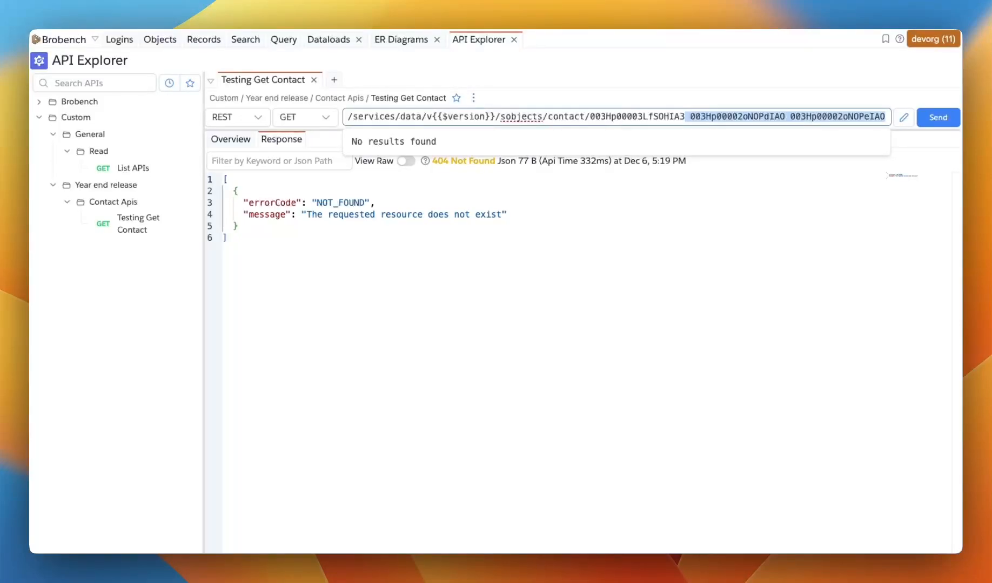
pyautogui.press('BackSpace')
pyautogui.press('Return')
pyautogui.click(613, 237)
pyautogui.scroll(-5, 531, 259)
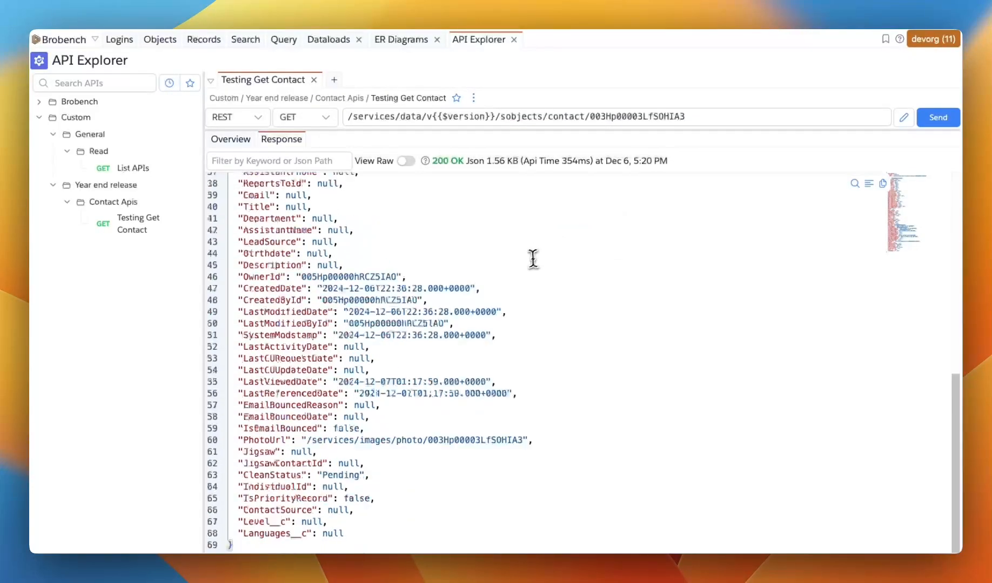
# Close the request tab and reopen Testing Get Contact from the Contact Apis folder
pyautogui.click(313, 80)
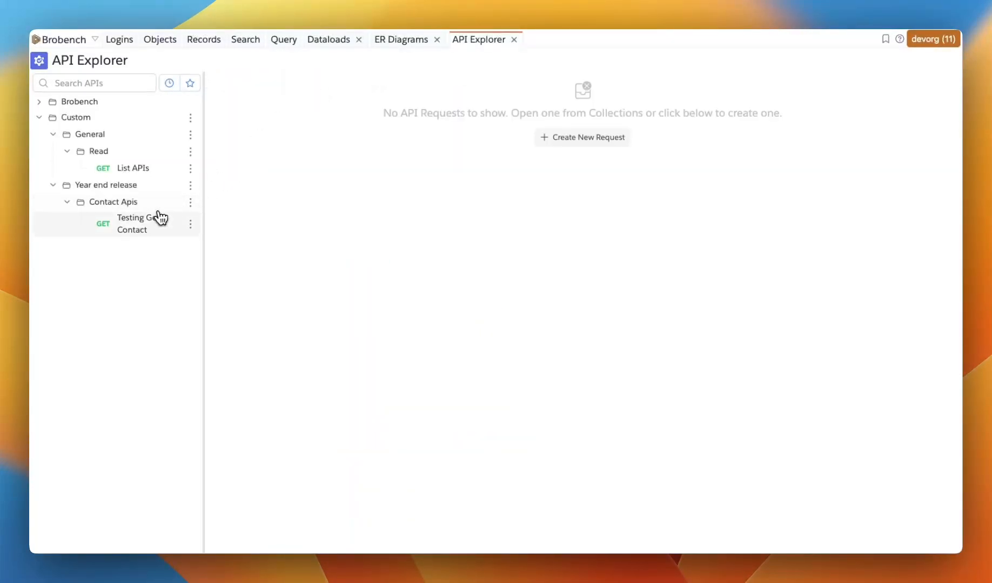
pyautogui.click(138, 218)
pyautogui.click(463, 203)
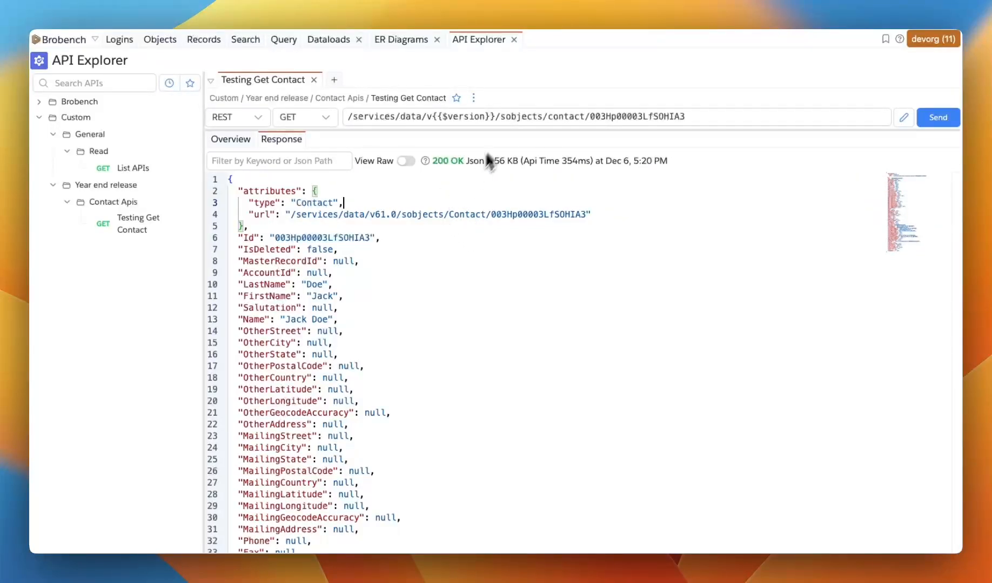
# Load the saved Some error contact version of the request
pyautogui.click(473, 98)
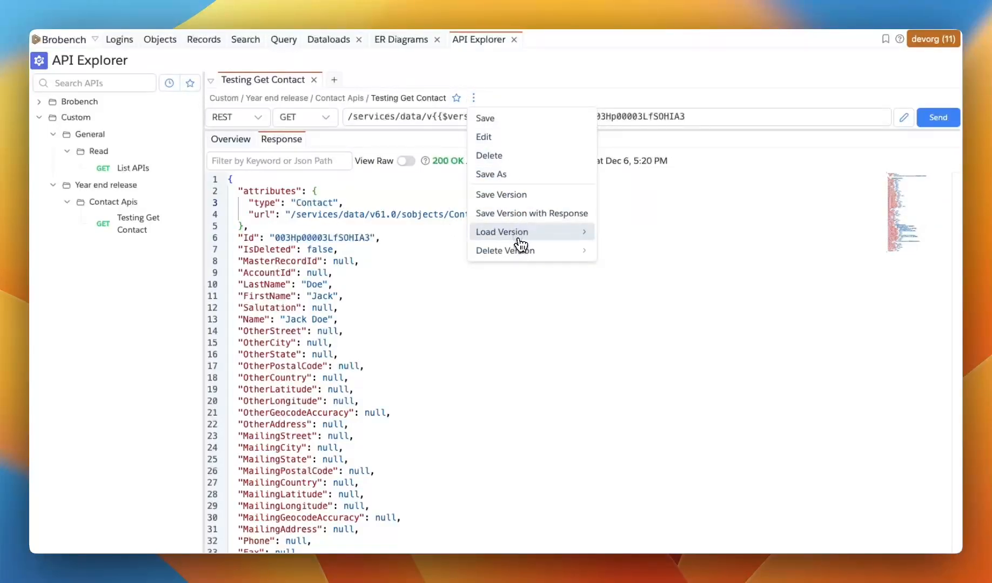
pyautogui.moveTo(519, 238)
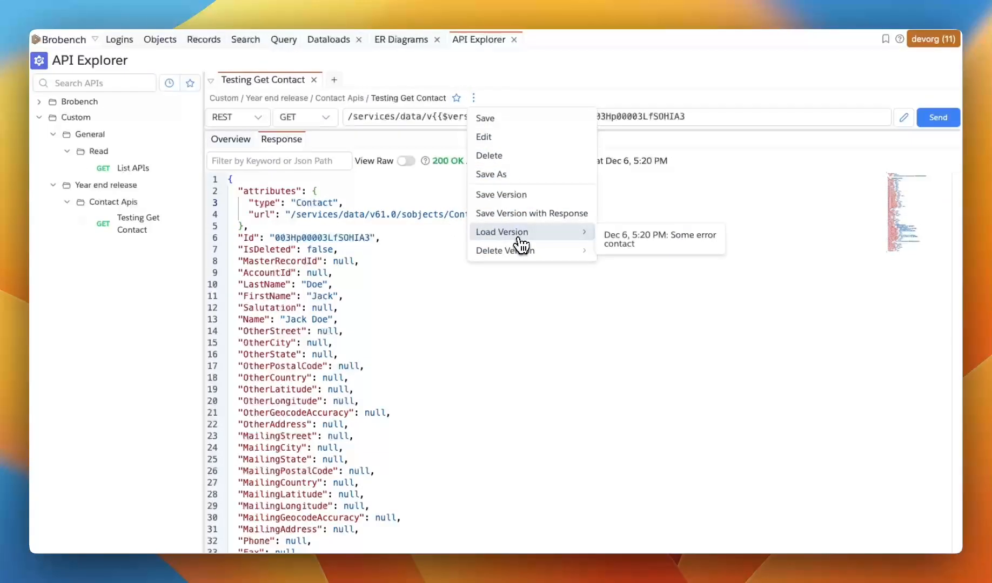
pyautogui.click(644, 239)
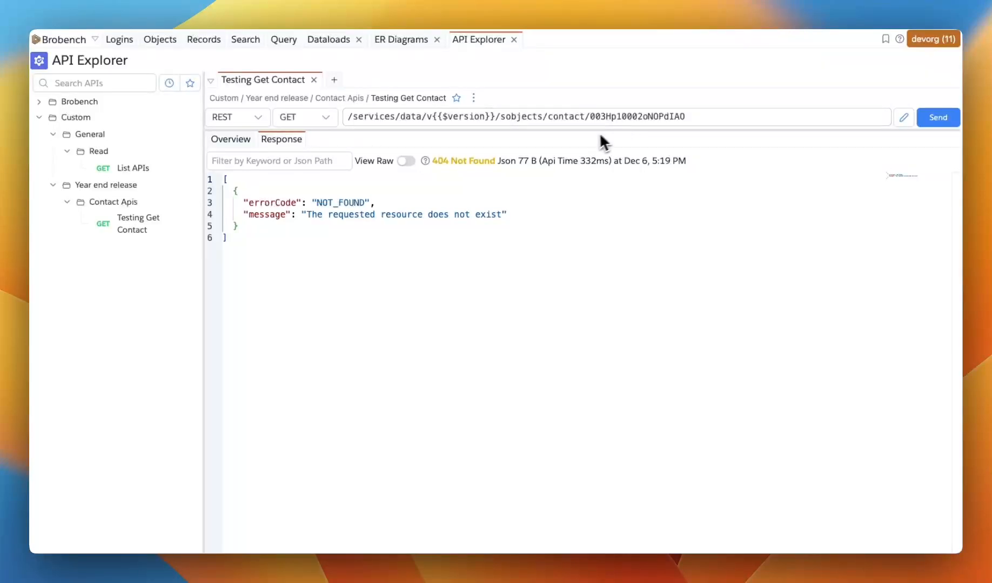
# Change the wrong character in the contact ID back to 0 and send the request
pyautogui.click(284, 269)
pyautogui.click(529, 150)
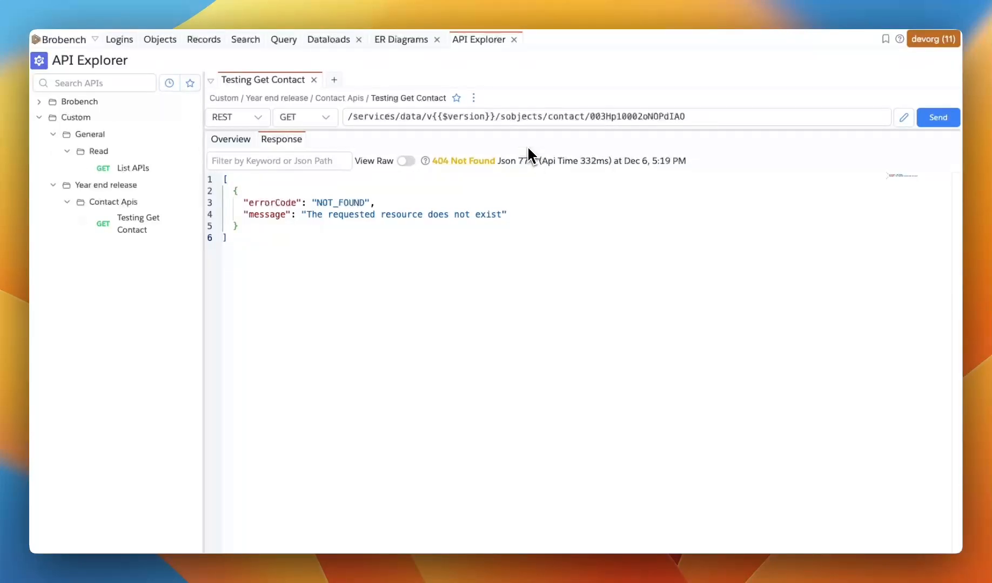
pyautogui.click(625, 116)
pyautogui.press('BackSpace')
pyautogui.write('0')
pyautogui.press('Return')
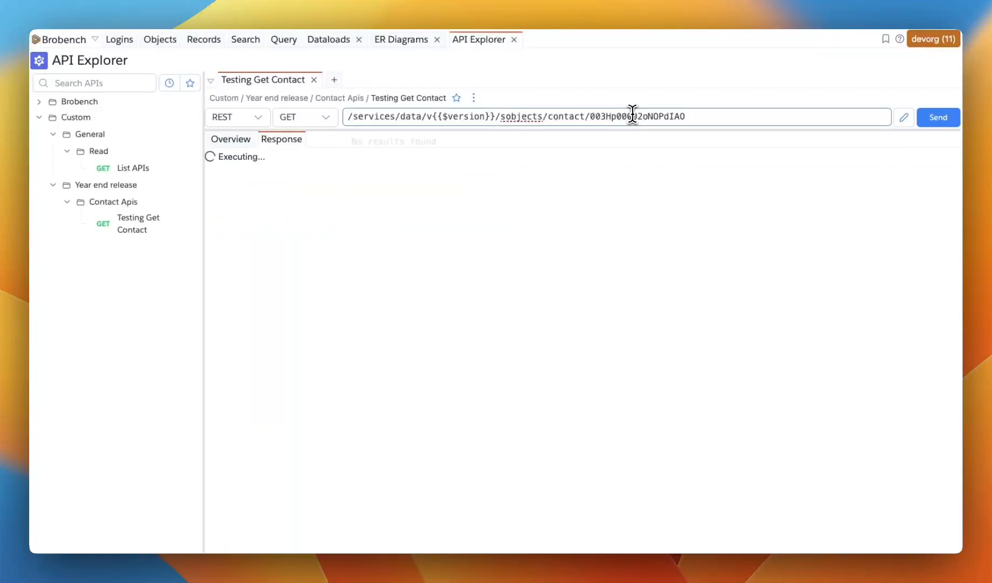
# Save a version with response named Successful api call
pyautogui.click(473, 98)
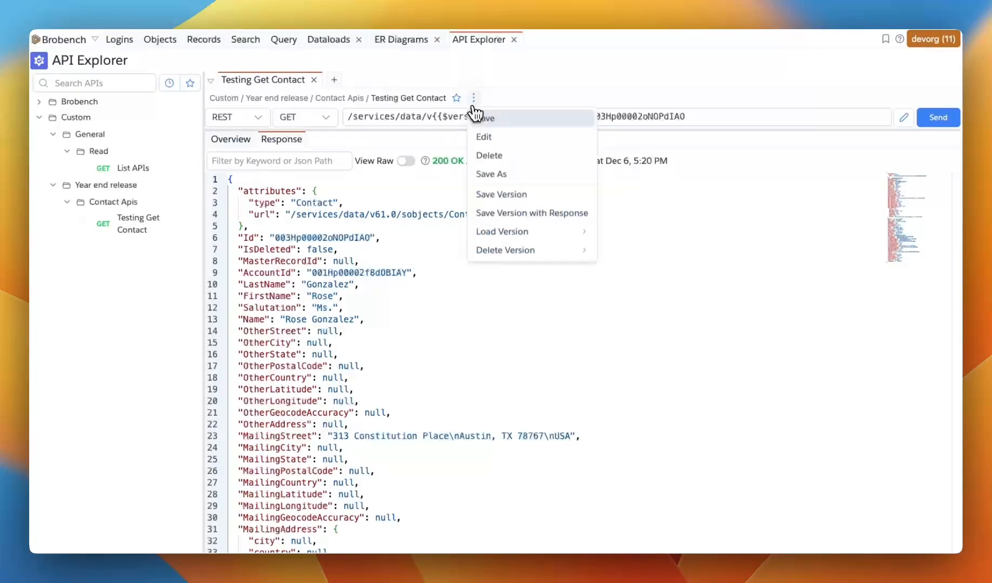
pyautogui.click(526, 214)
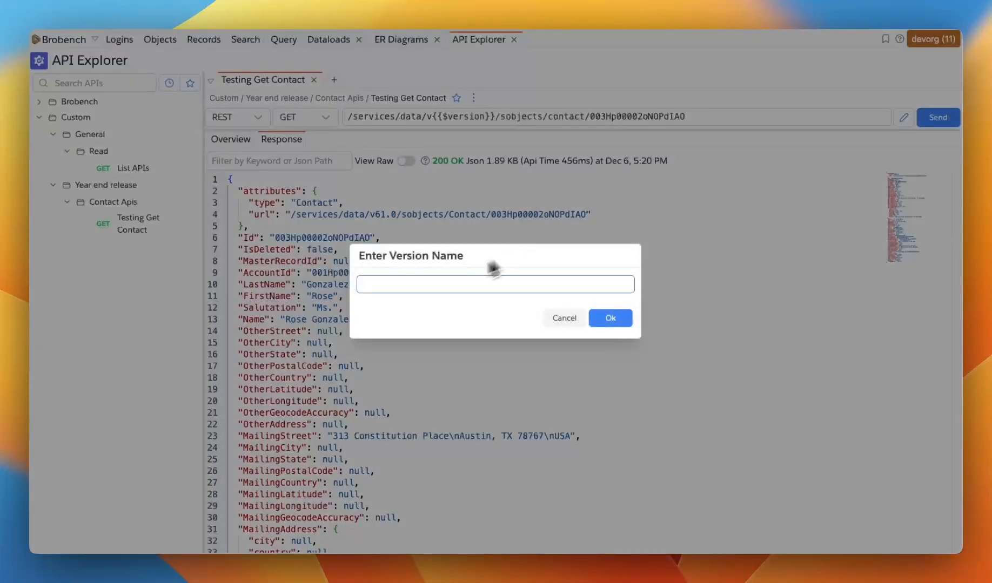
pyautogui.write('Successful api call')
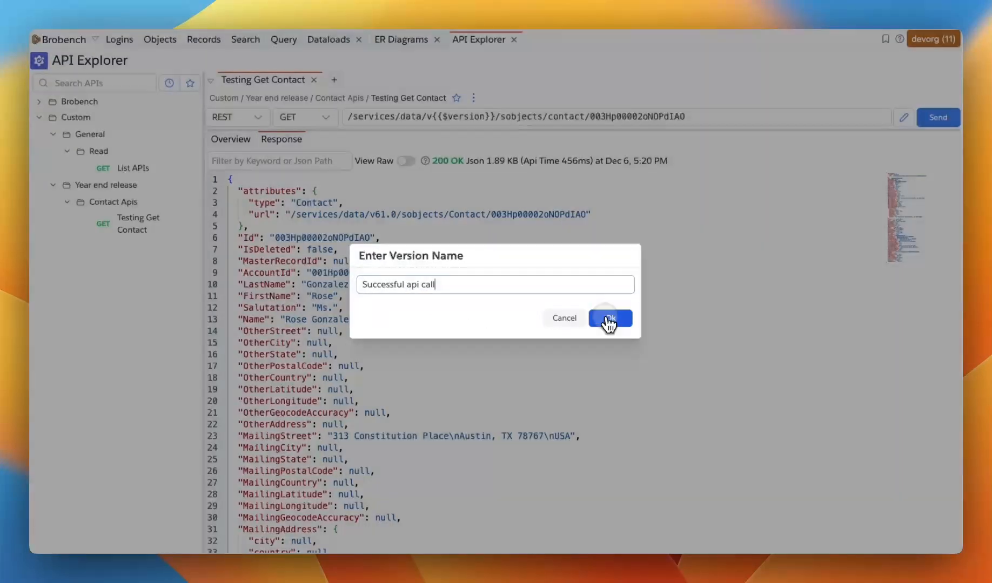
pyautogui.click(610, 318)
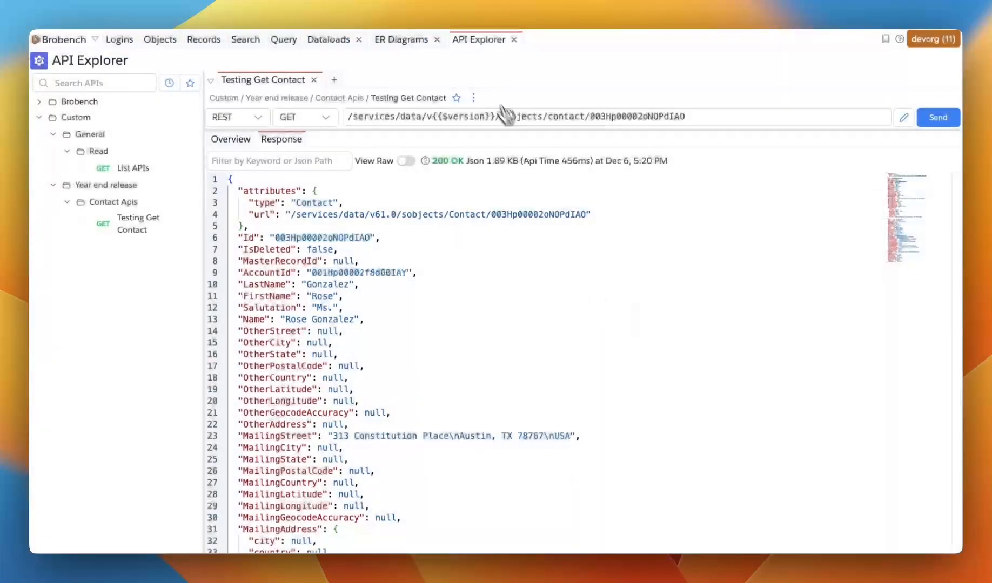
# Load the Some error contact version, then load the Successful api call version
pyautogui.click(473, 98)
pyautogui.moveTo(558, 236)
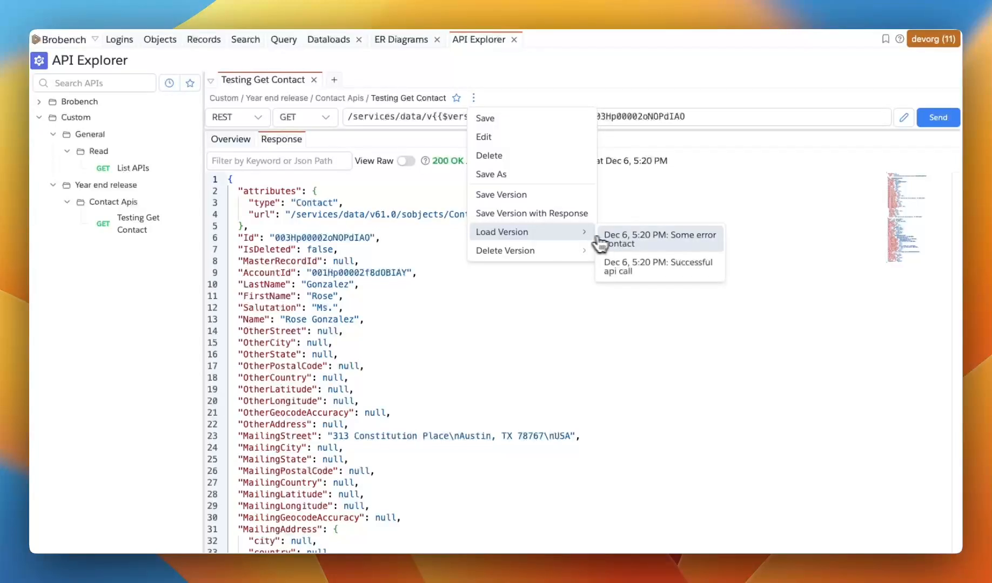
pyautogui.click(617, 244)
pyautogui.click(473, 98)
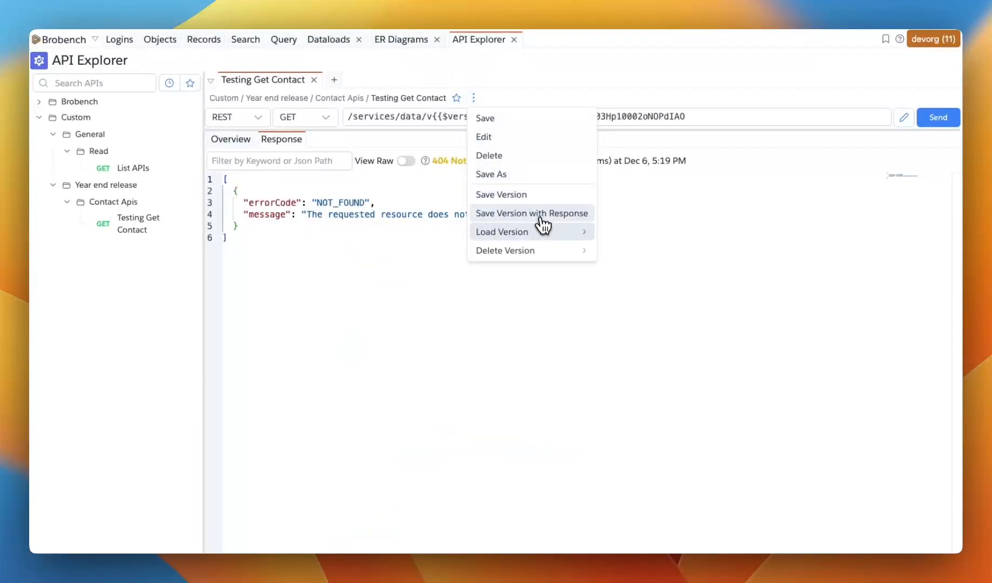
pyautogui.click(644, 266)
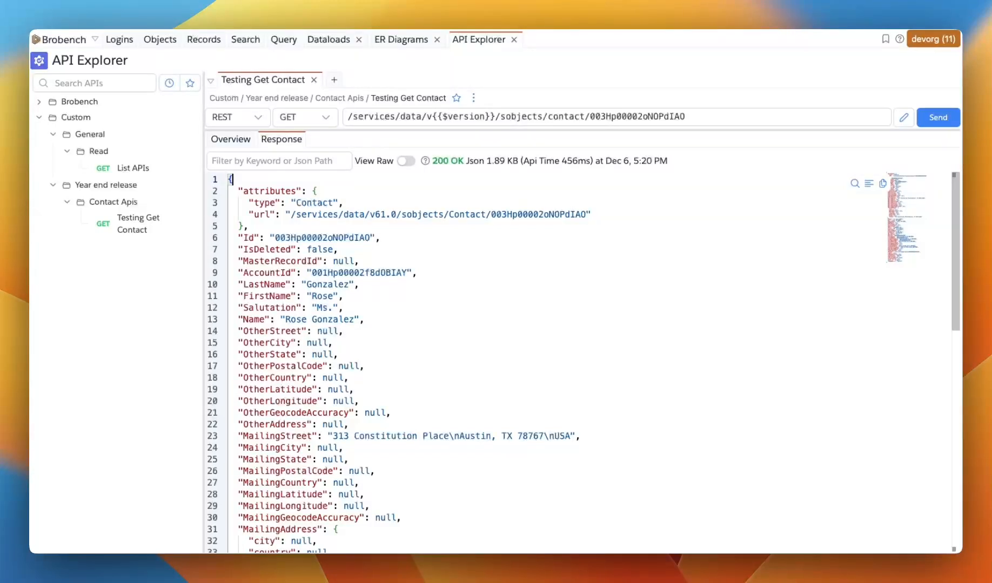
# Delete the Some error contact version and confirm the deletion
pyautogui.click(473, 98)
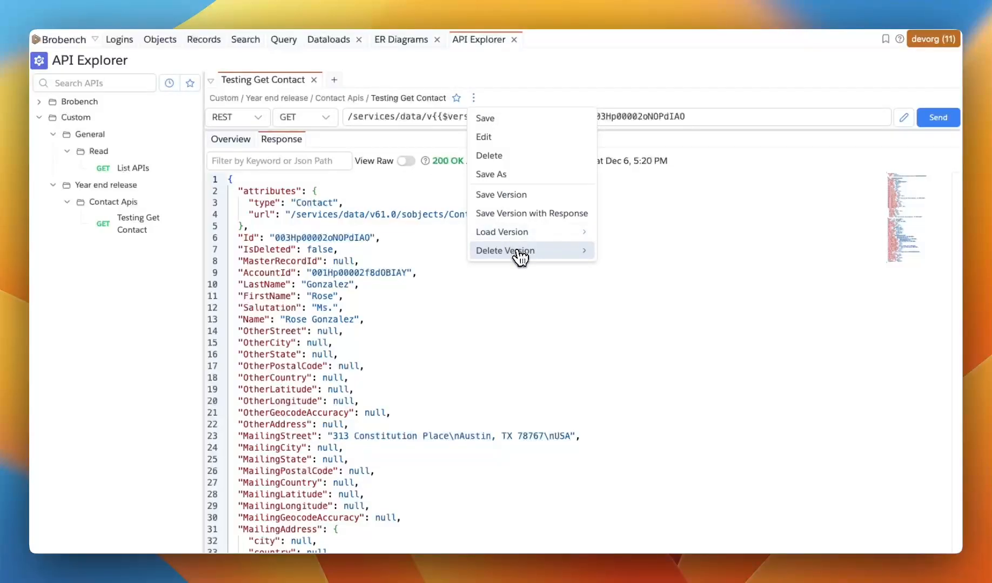
pyautogui.moveTo(520, 257)
pyautogui.click(644, 256)
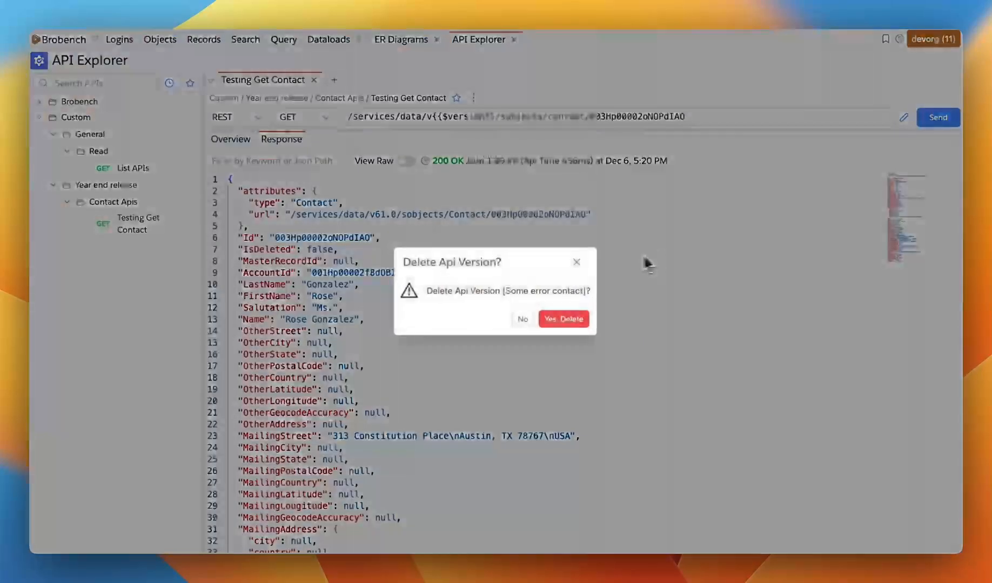
pyautogui.click(561, 323)
# Delete all remaining versions of the request and confirm
pyautogui.click(475, 99)
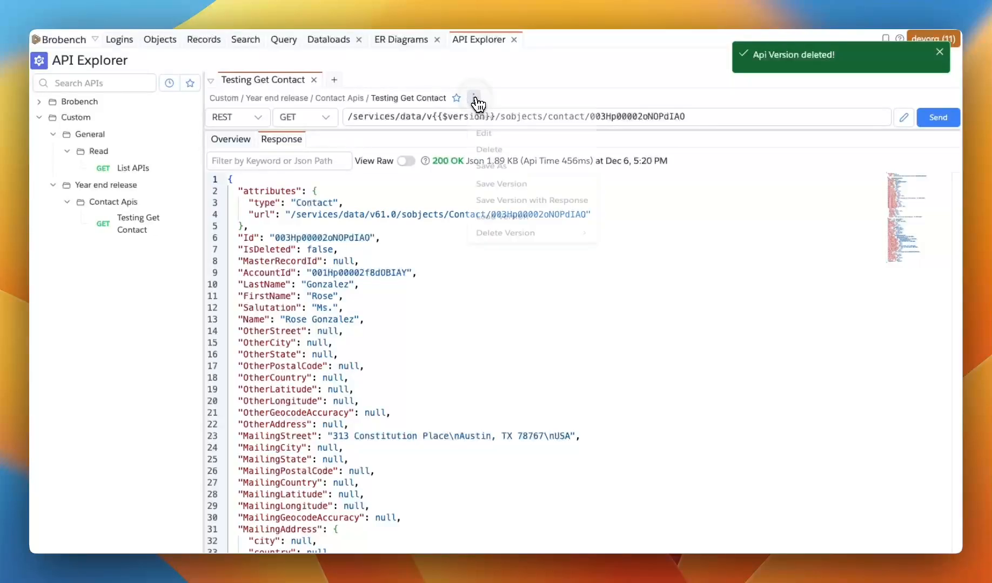
pyautogui.moveTo(531, 253)
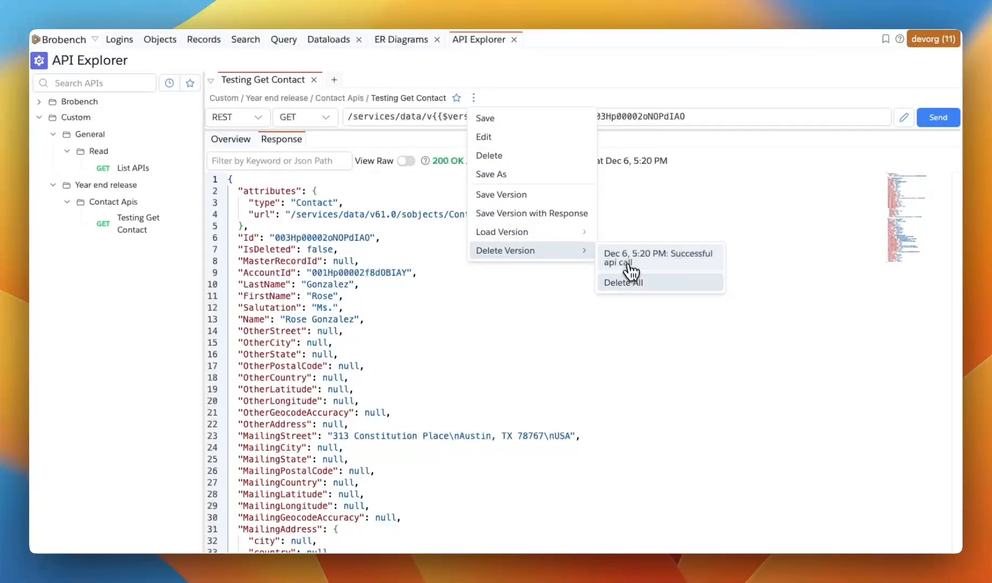
pyautogui.click(631, 283)
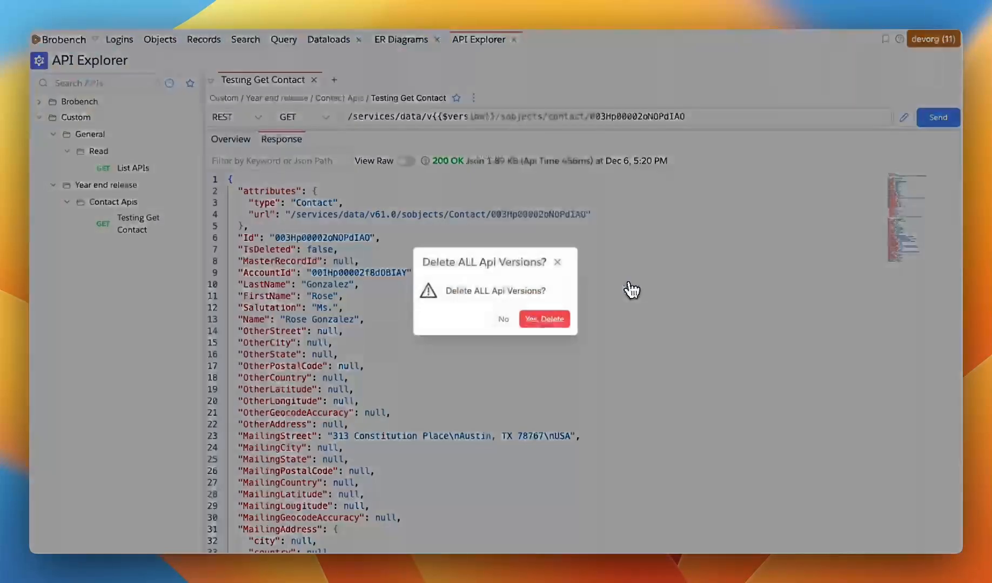
pyautogui.click(539, 324)
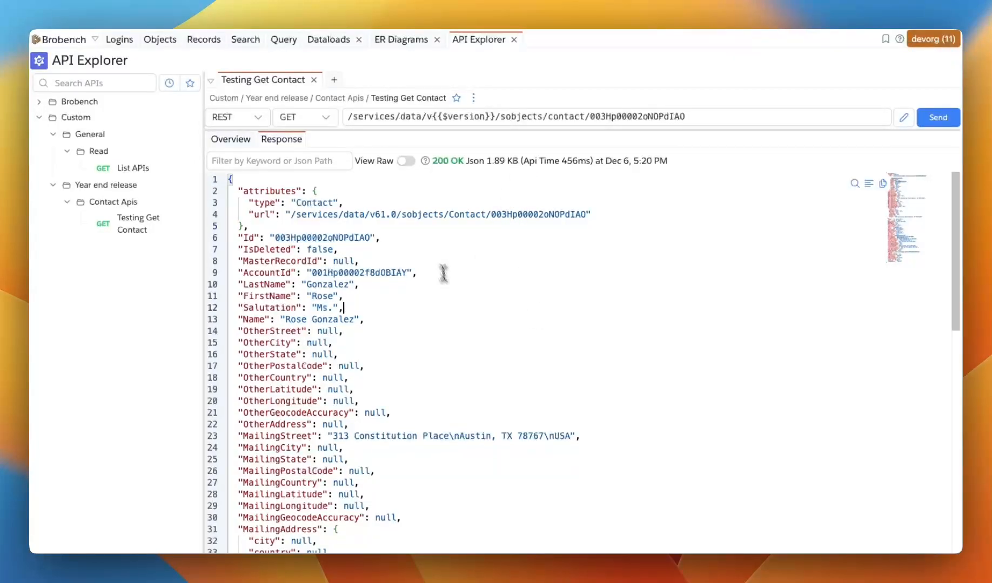
pyautogui.click(406, 194)
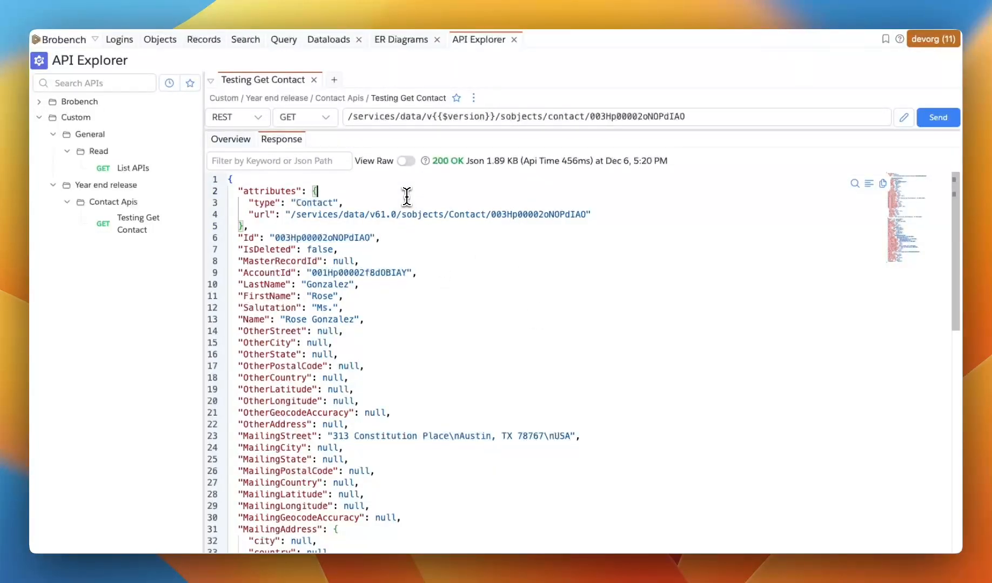